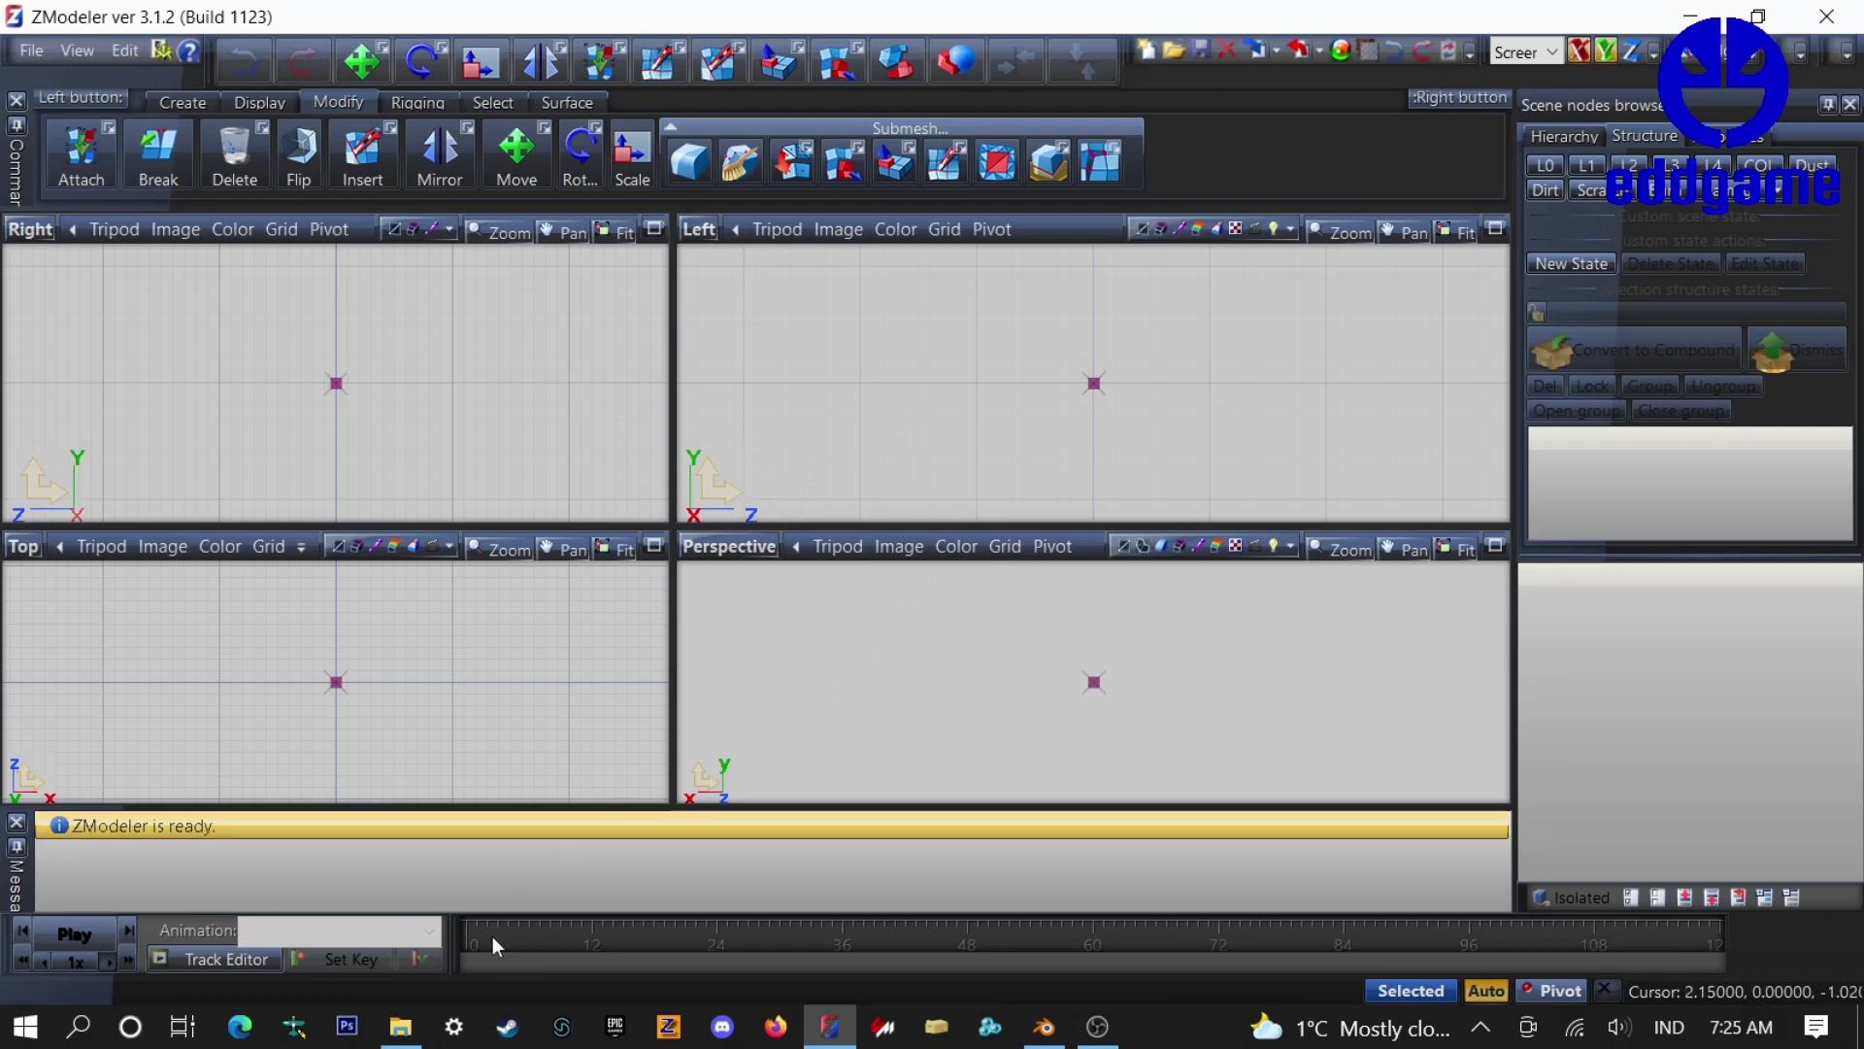
- Start a model import and browse to the Replace folder inside Desktop > kuda > Kuda_grandia
{"action": "left_click", "coordinate": [400, 1026]}
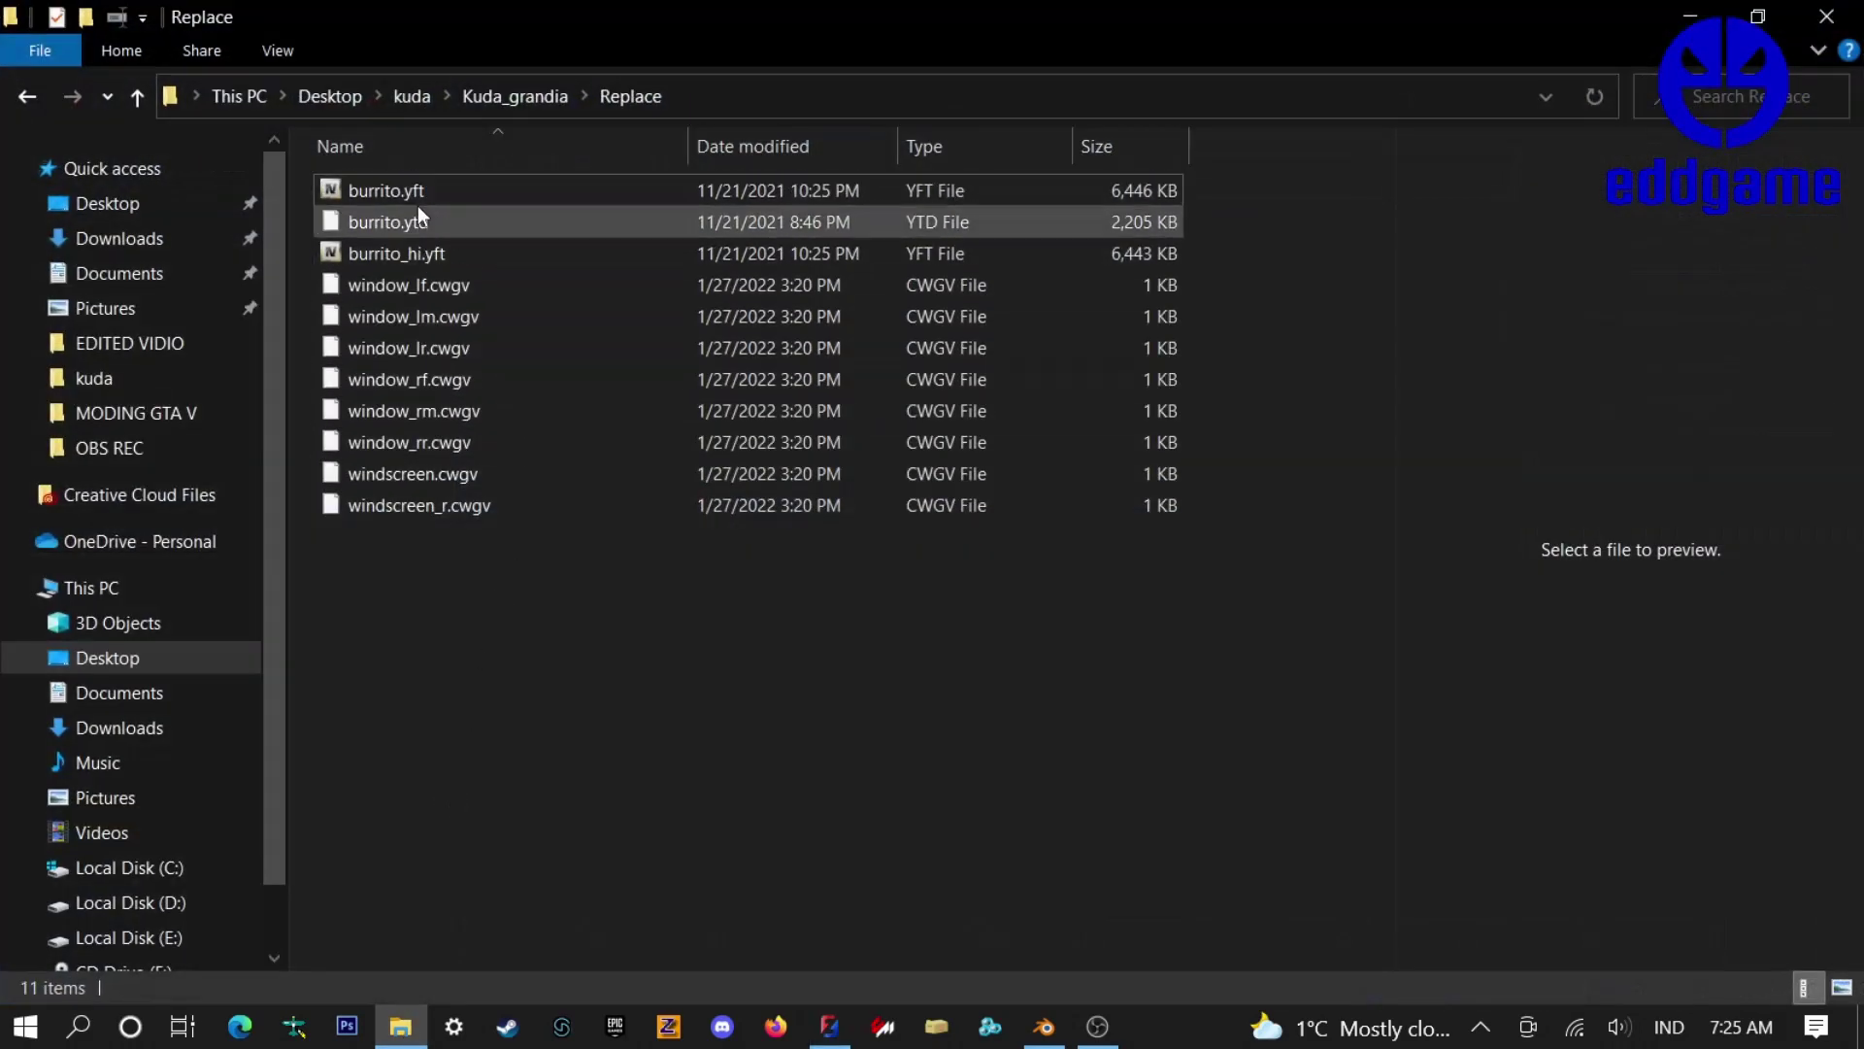
{"action": "left_click", "coordinate": [1699, 14]}
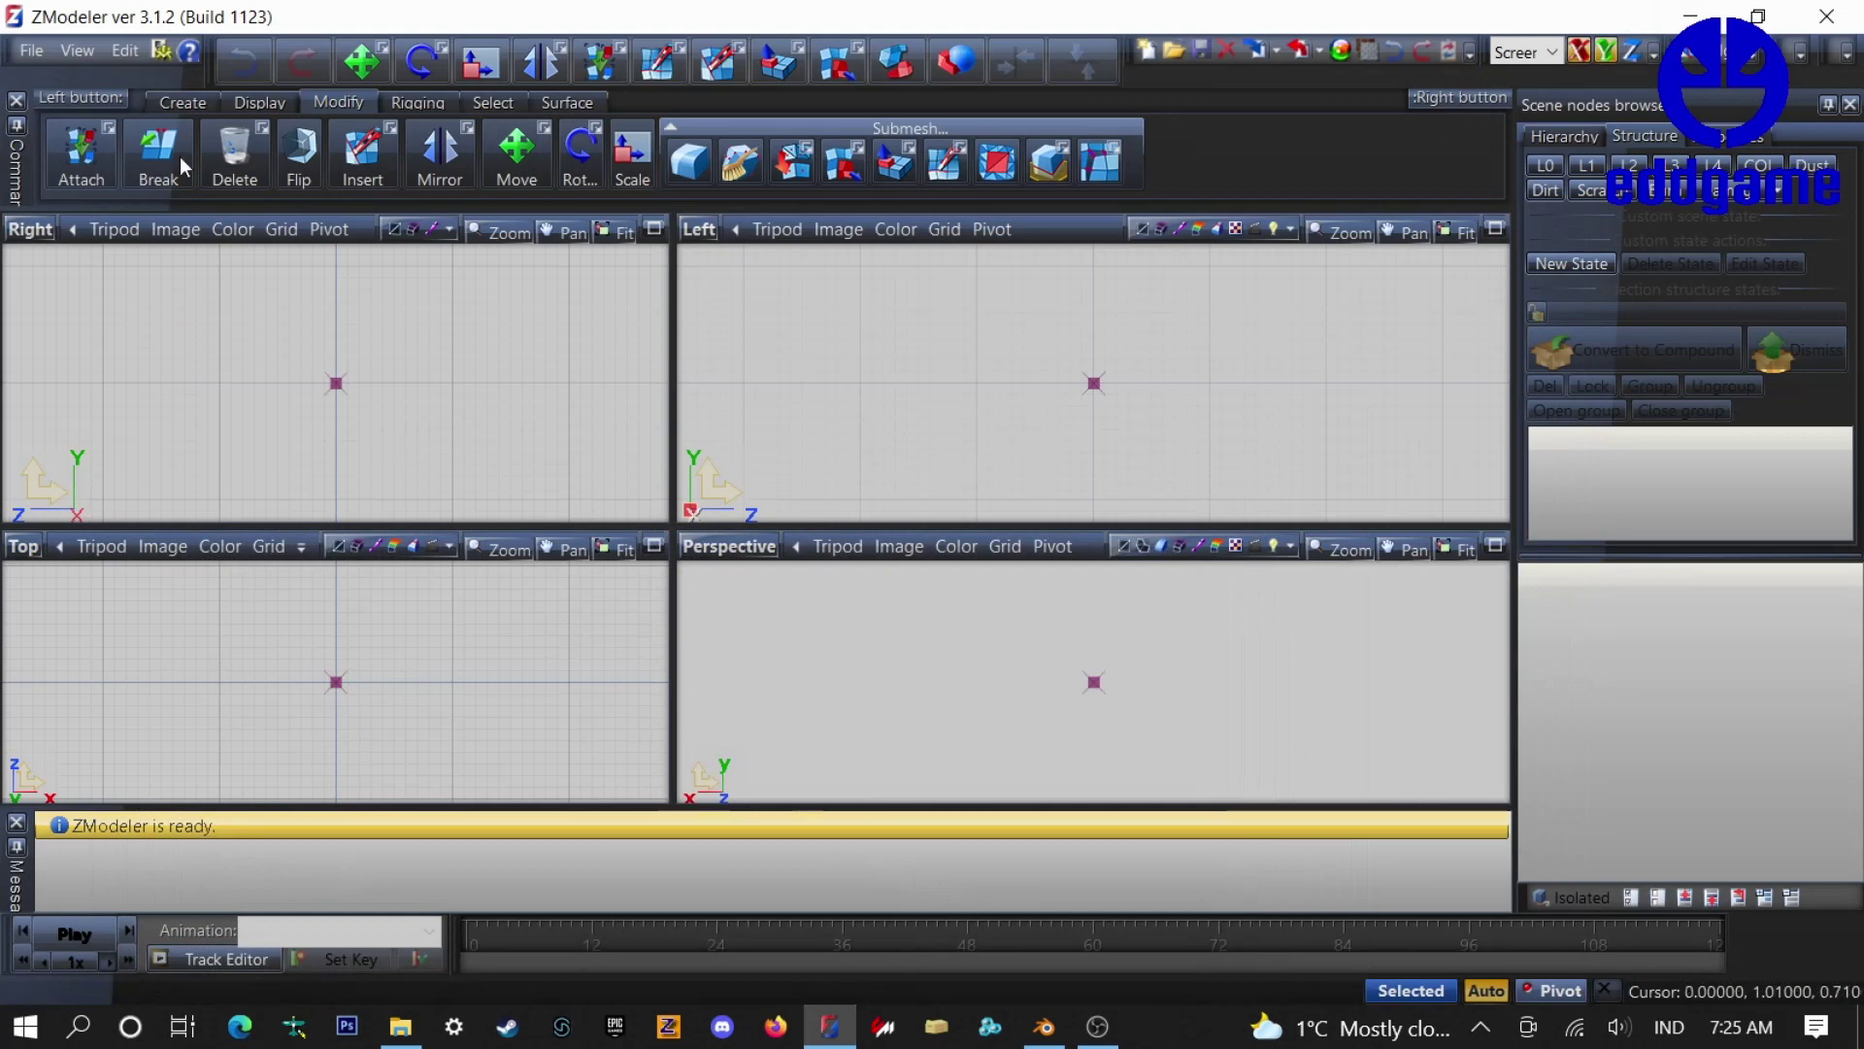
{"action": "left_click", "coordinate": [39, 52]}
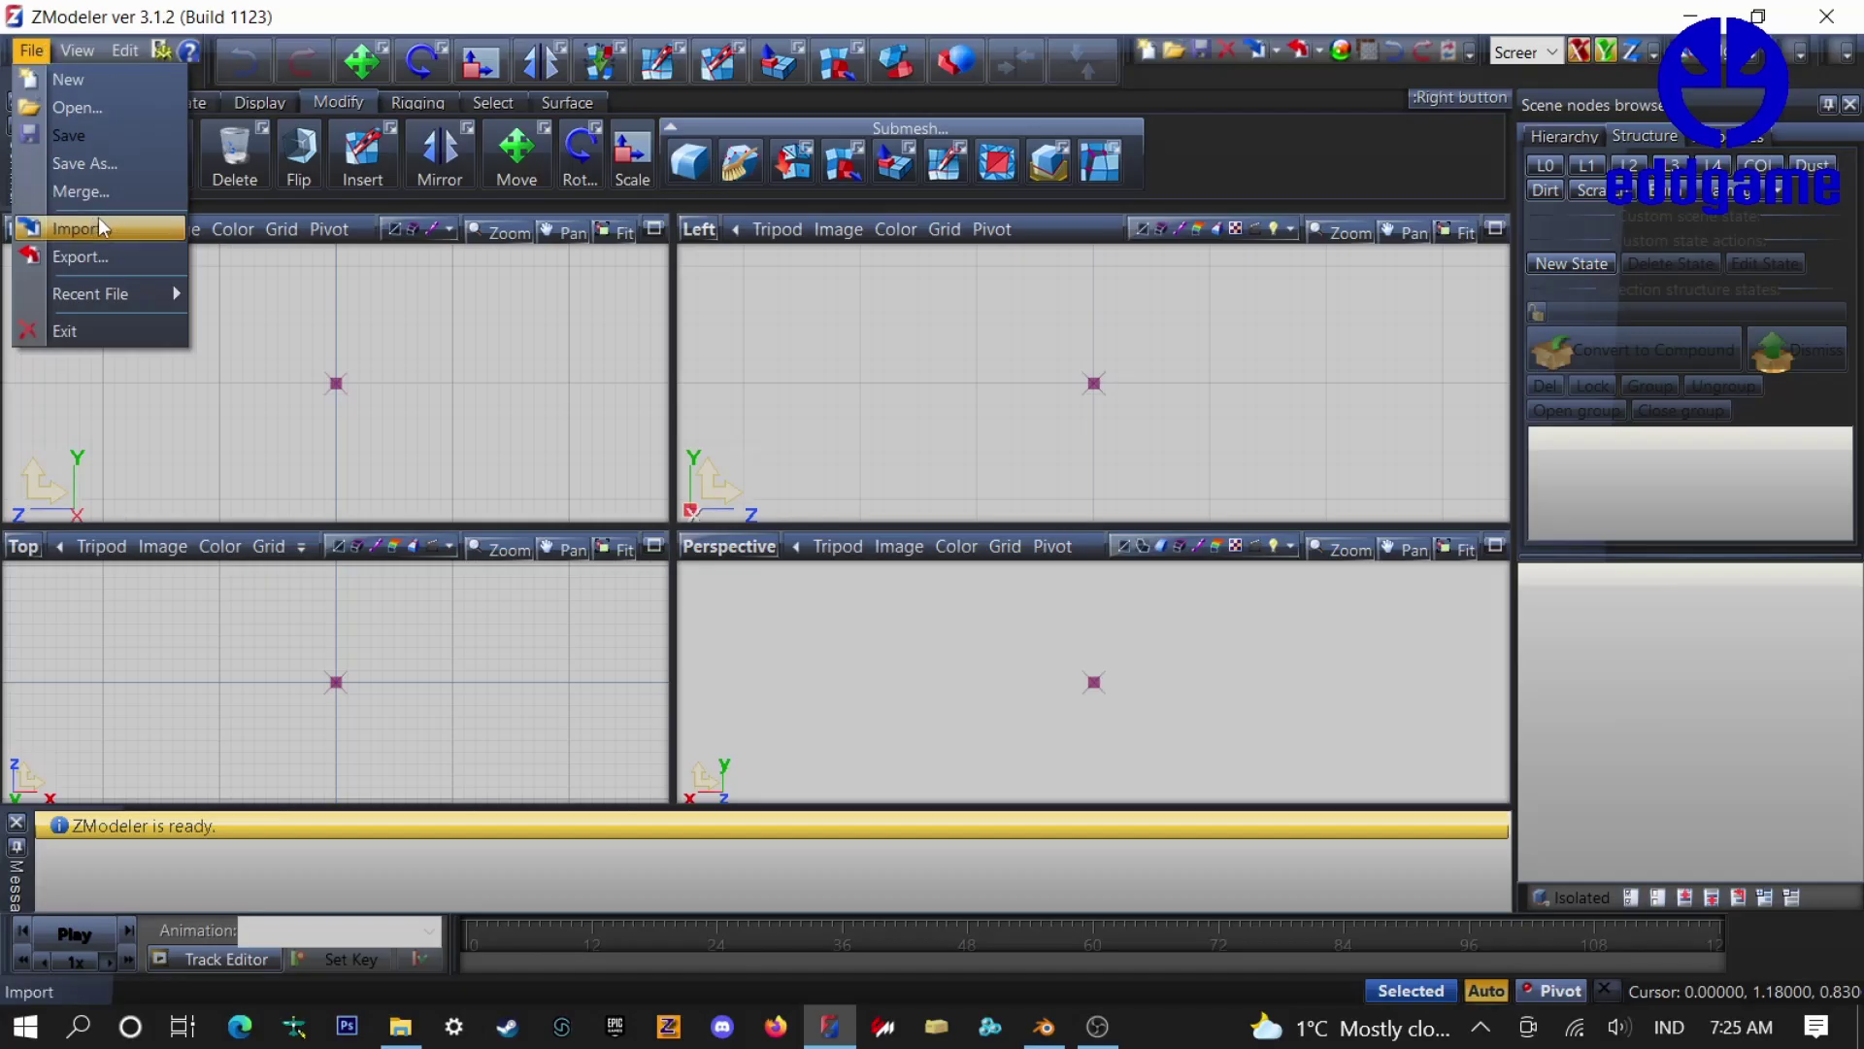
{"action": "left_click", "coordinate": [120, 220]}
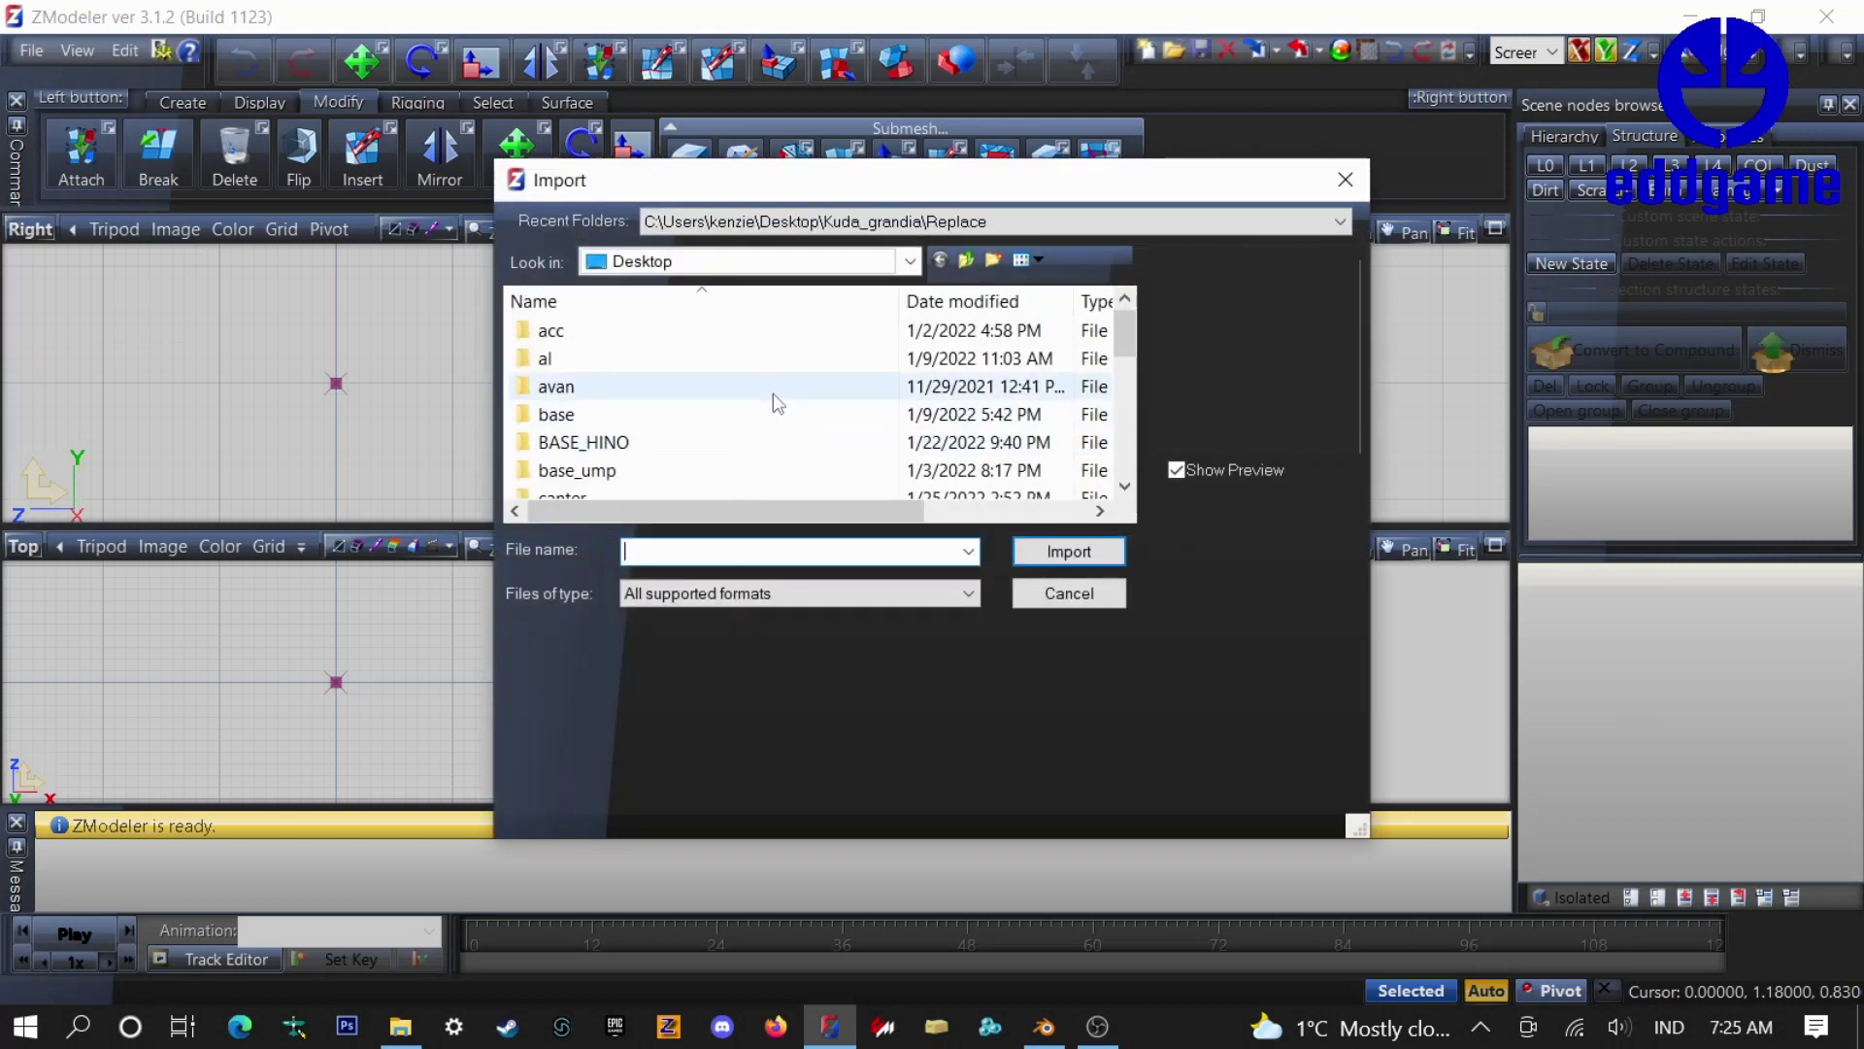
{"action": "scroll", "coordinate": [639, 400], "scroll_direction": "down", "scroll_amount": 1}
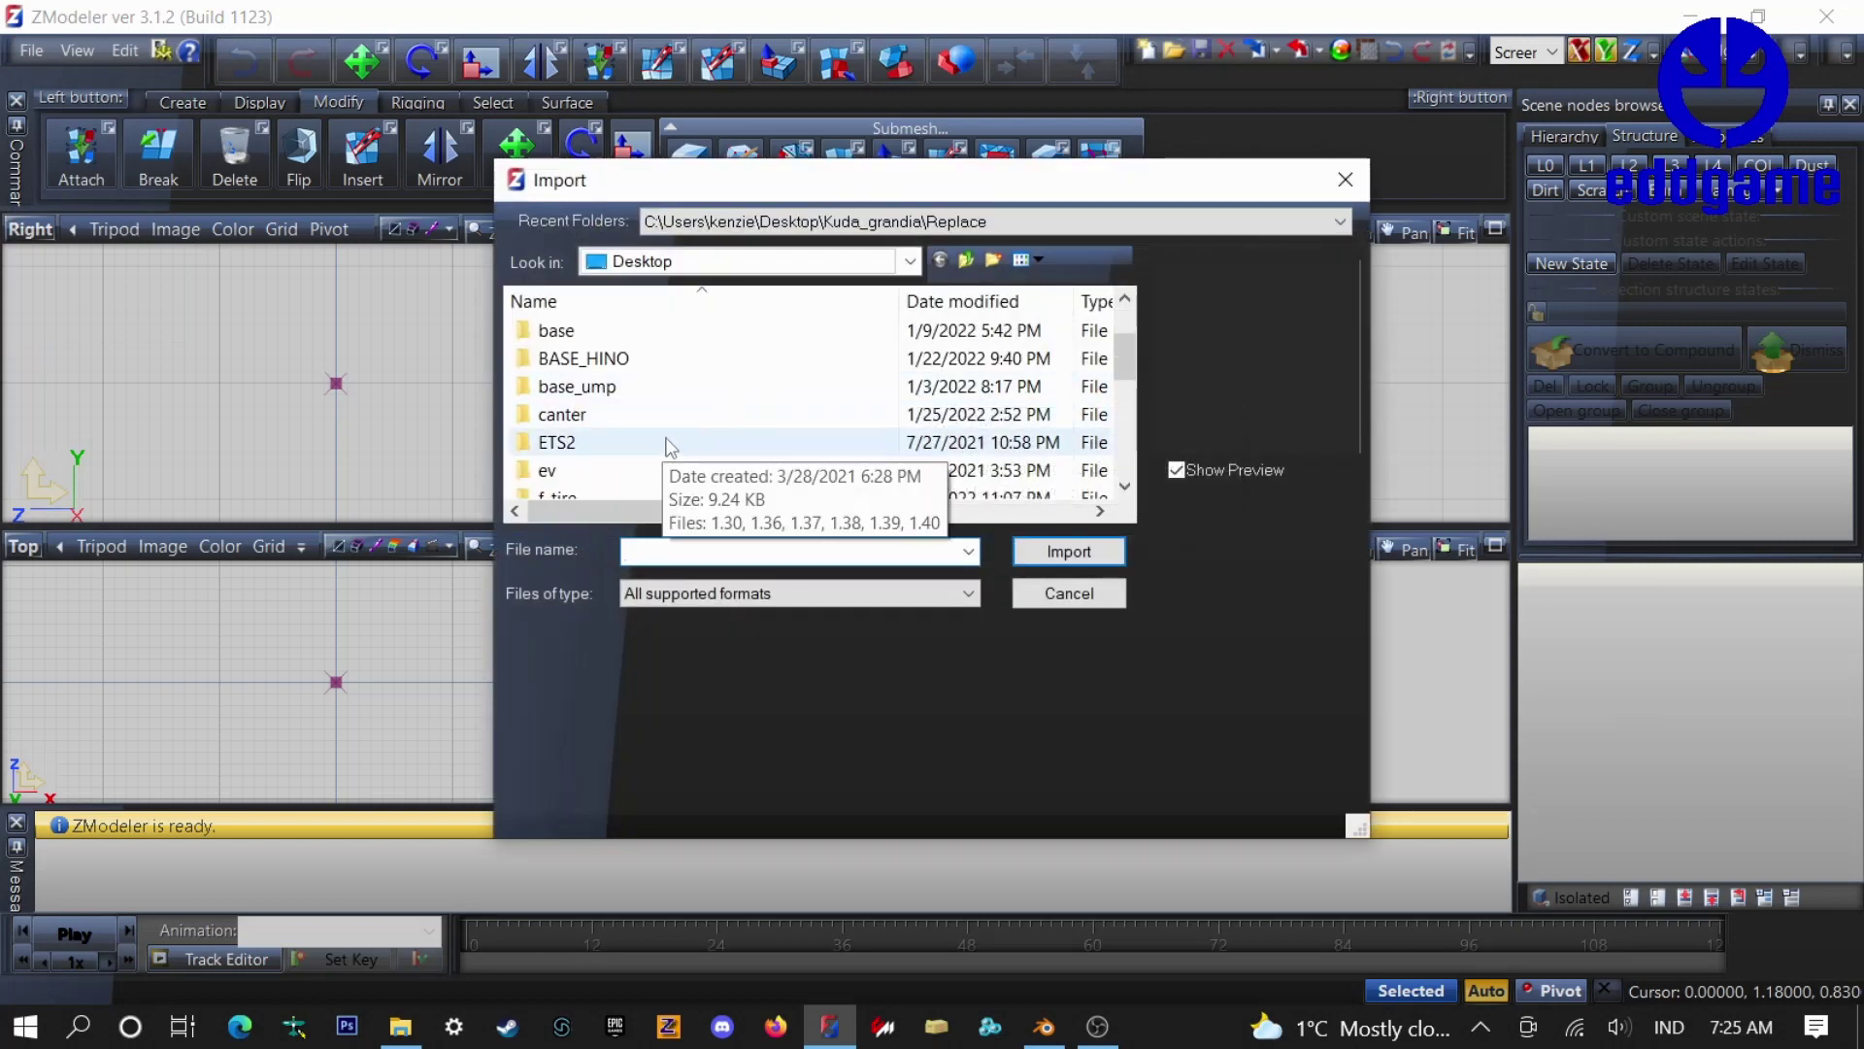
{"action": "scroll", "coordinate": [668, 445], "scroll_direction": "down", "scroll_amount": 1}
{"action": "scroll", "coordinate": [667, 445], "scroll_direction": "down", "scroll_amount": 2}
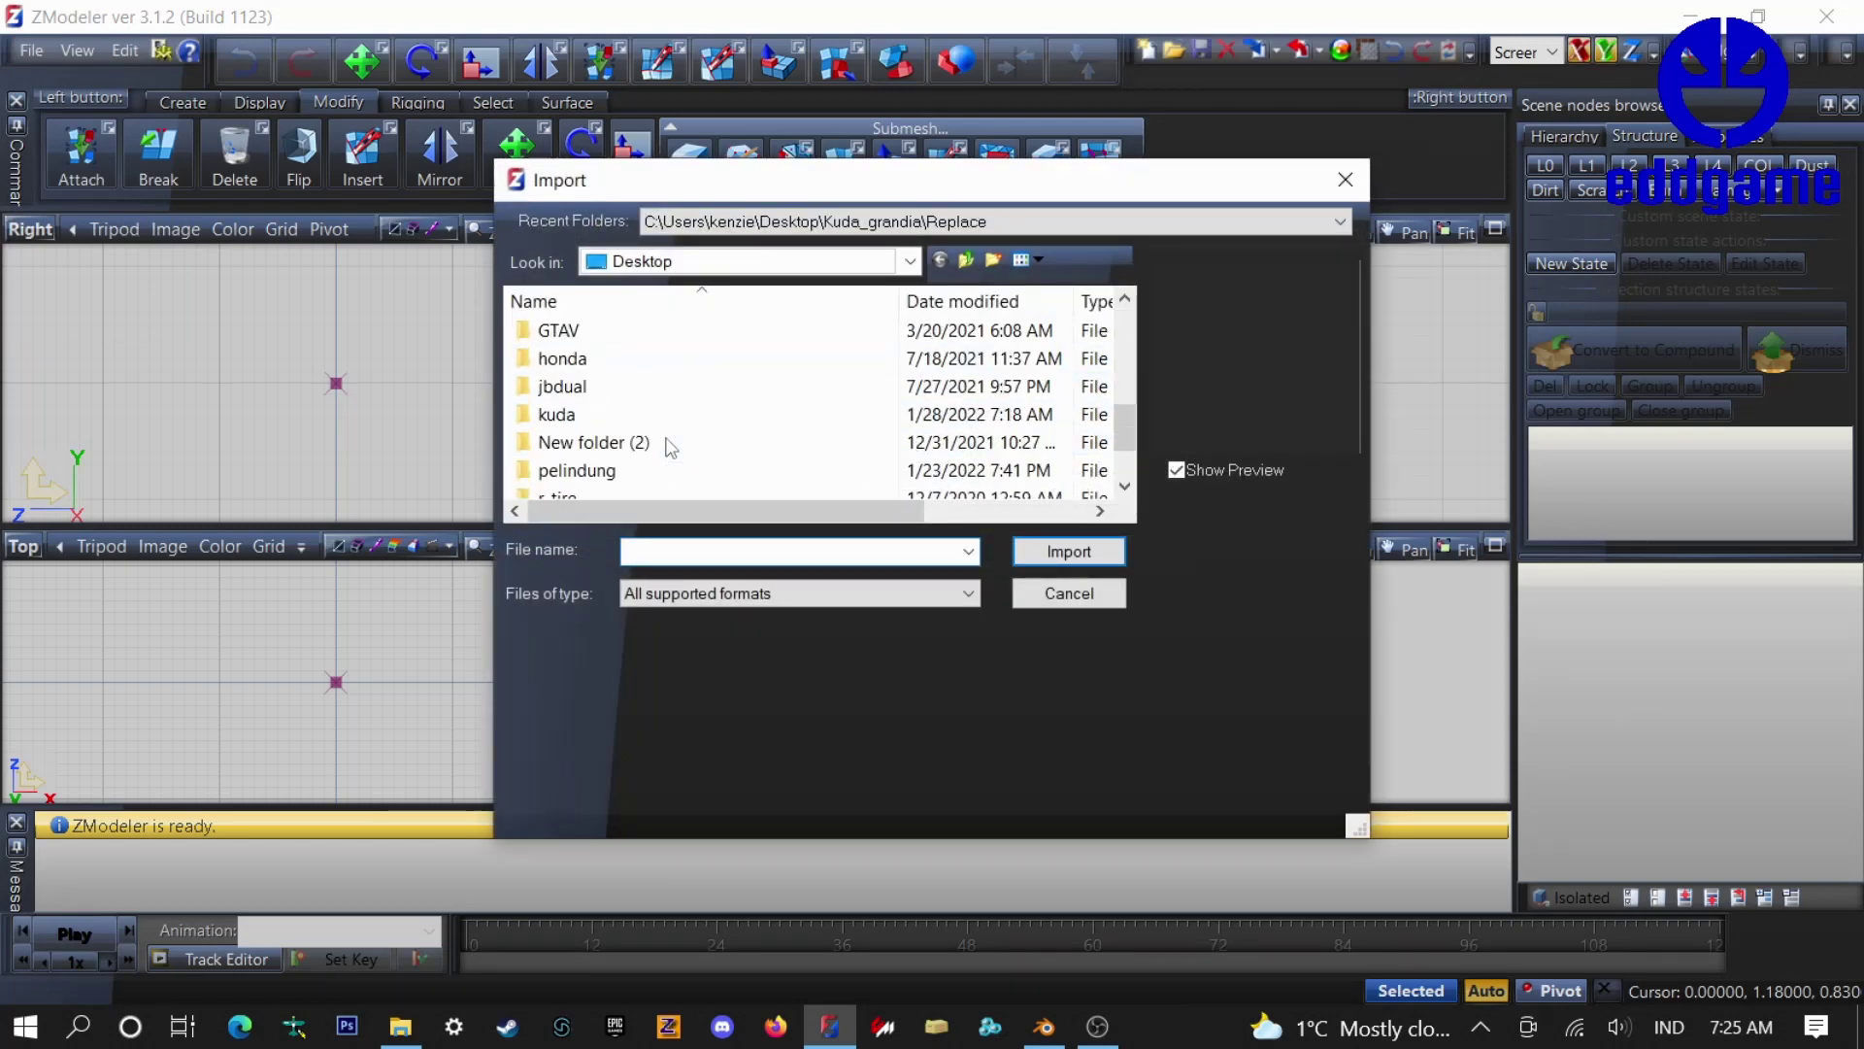
{"action": "double_click", "coordinate": [601, 421]}
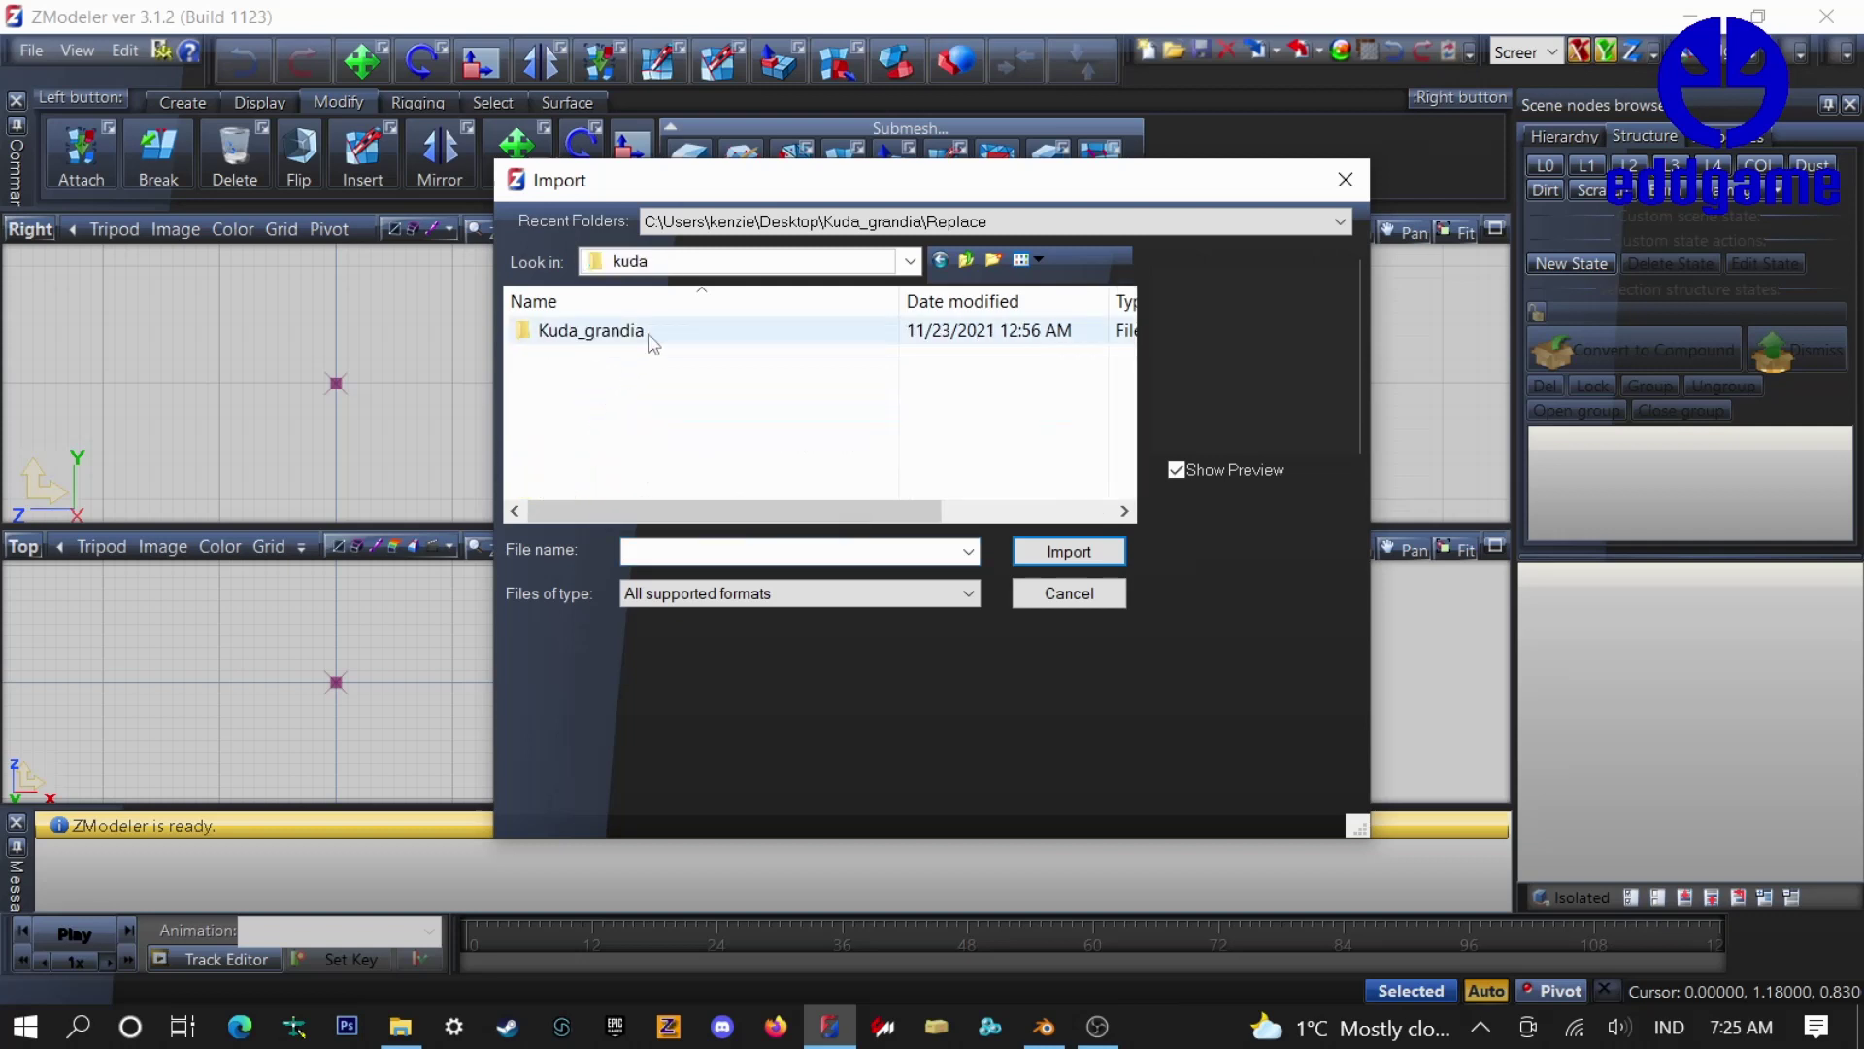
{"action": "double_click", "coordinate": [646, 333]}
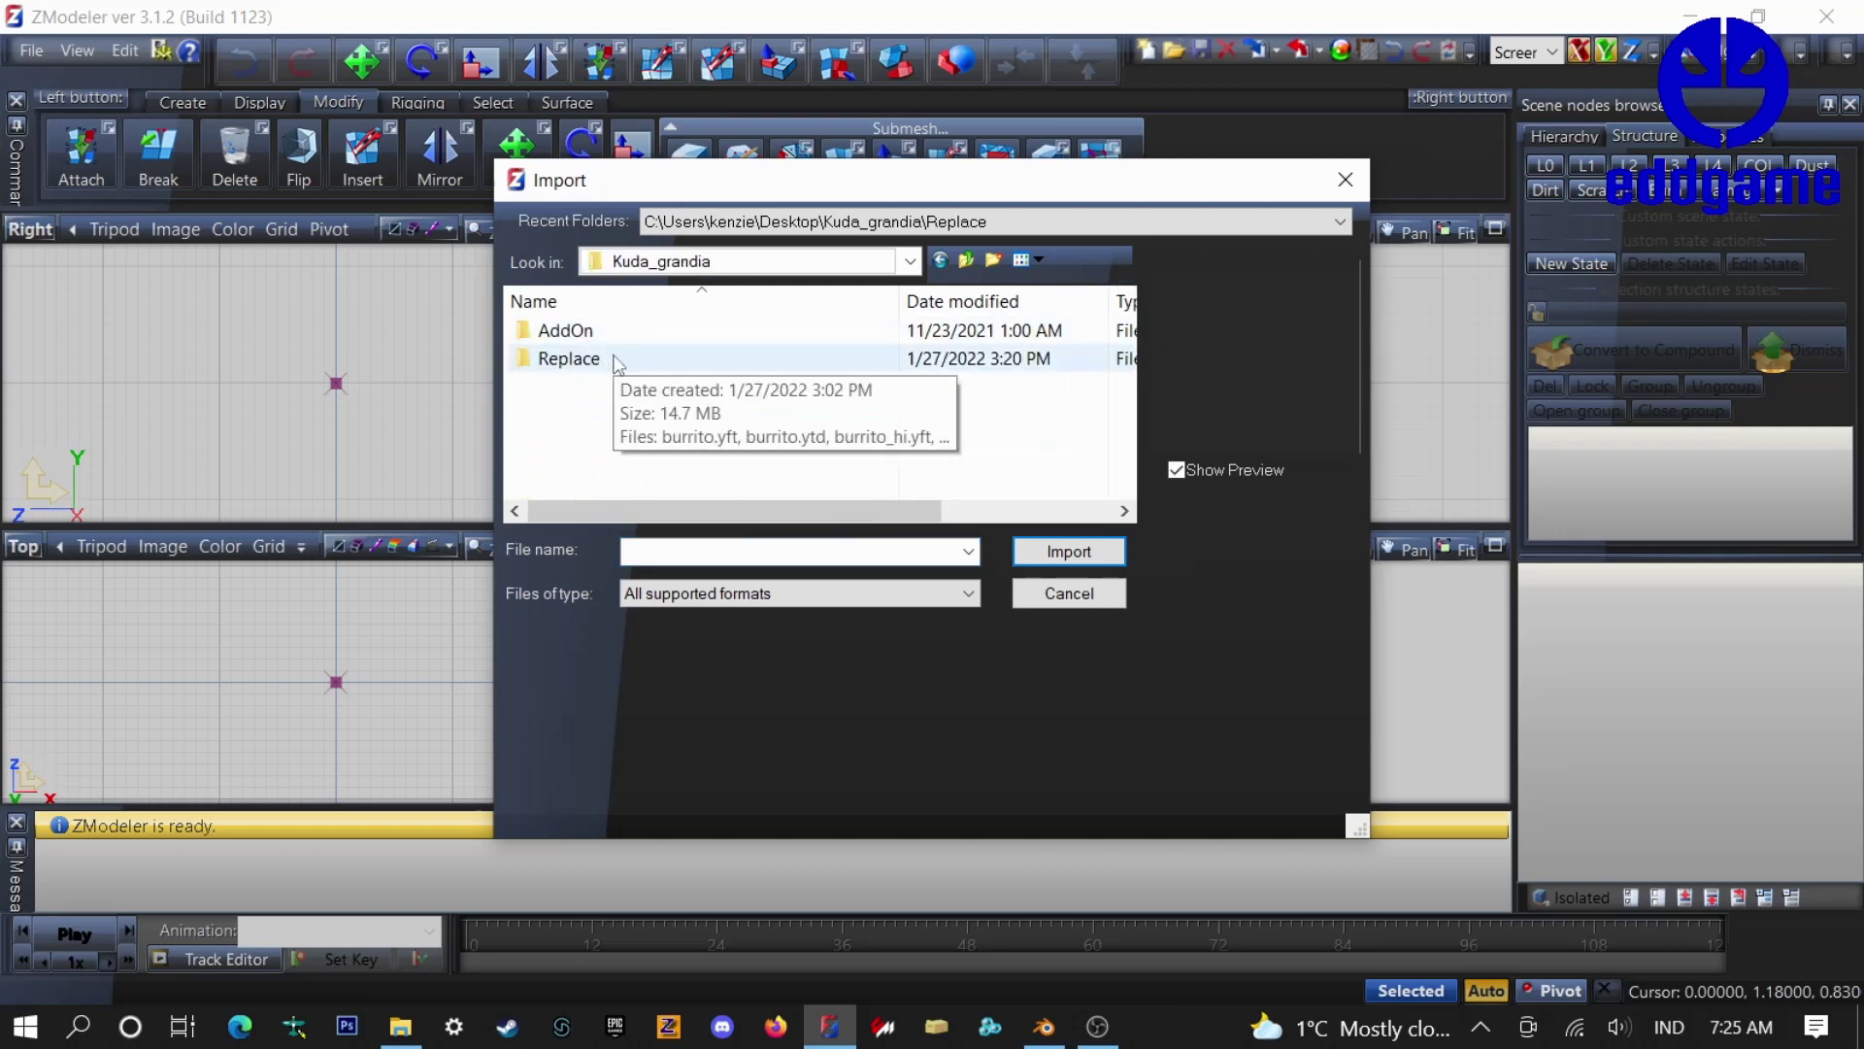
{"action": "double_click", "coordinate": [615, 361]}
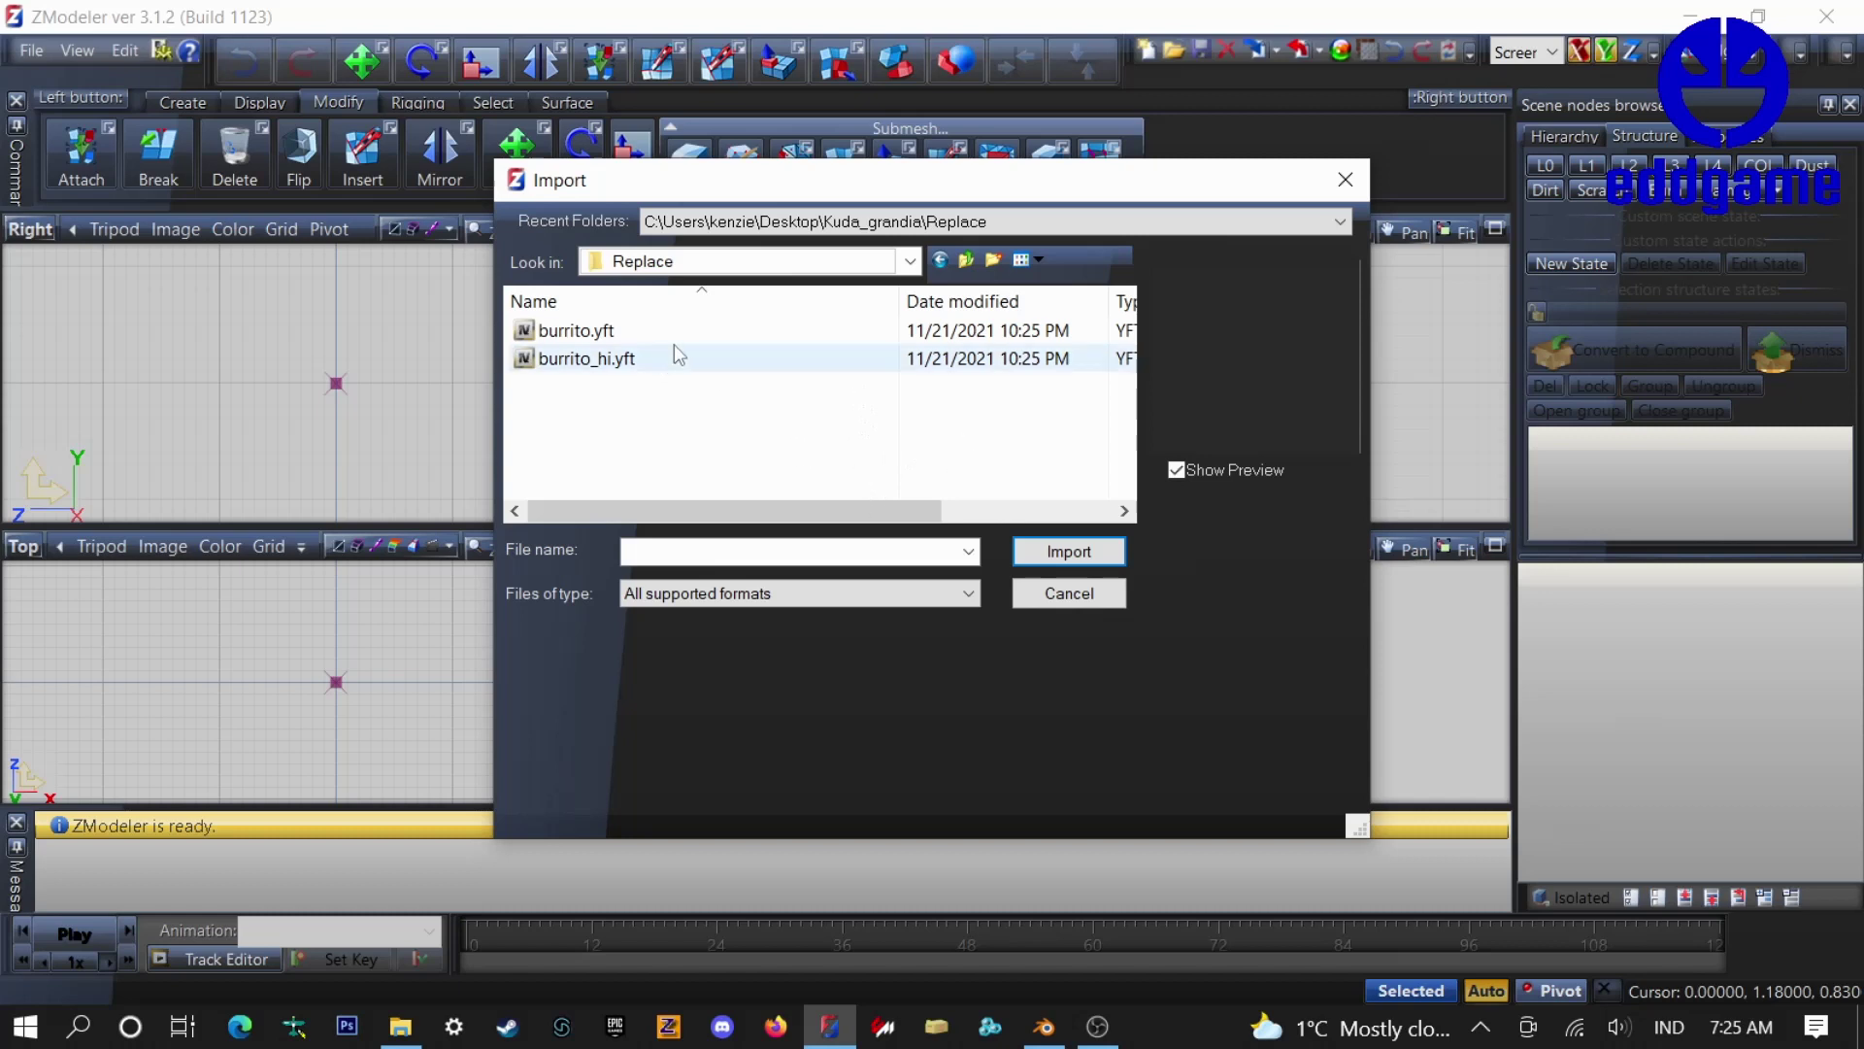
- Import burrito.yft with the file type set to GTA Rage model (*.yft;*.ydr;*.ydd)
{"action": "left_click", "coordinate": [712, 331]}
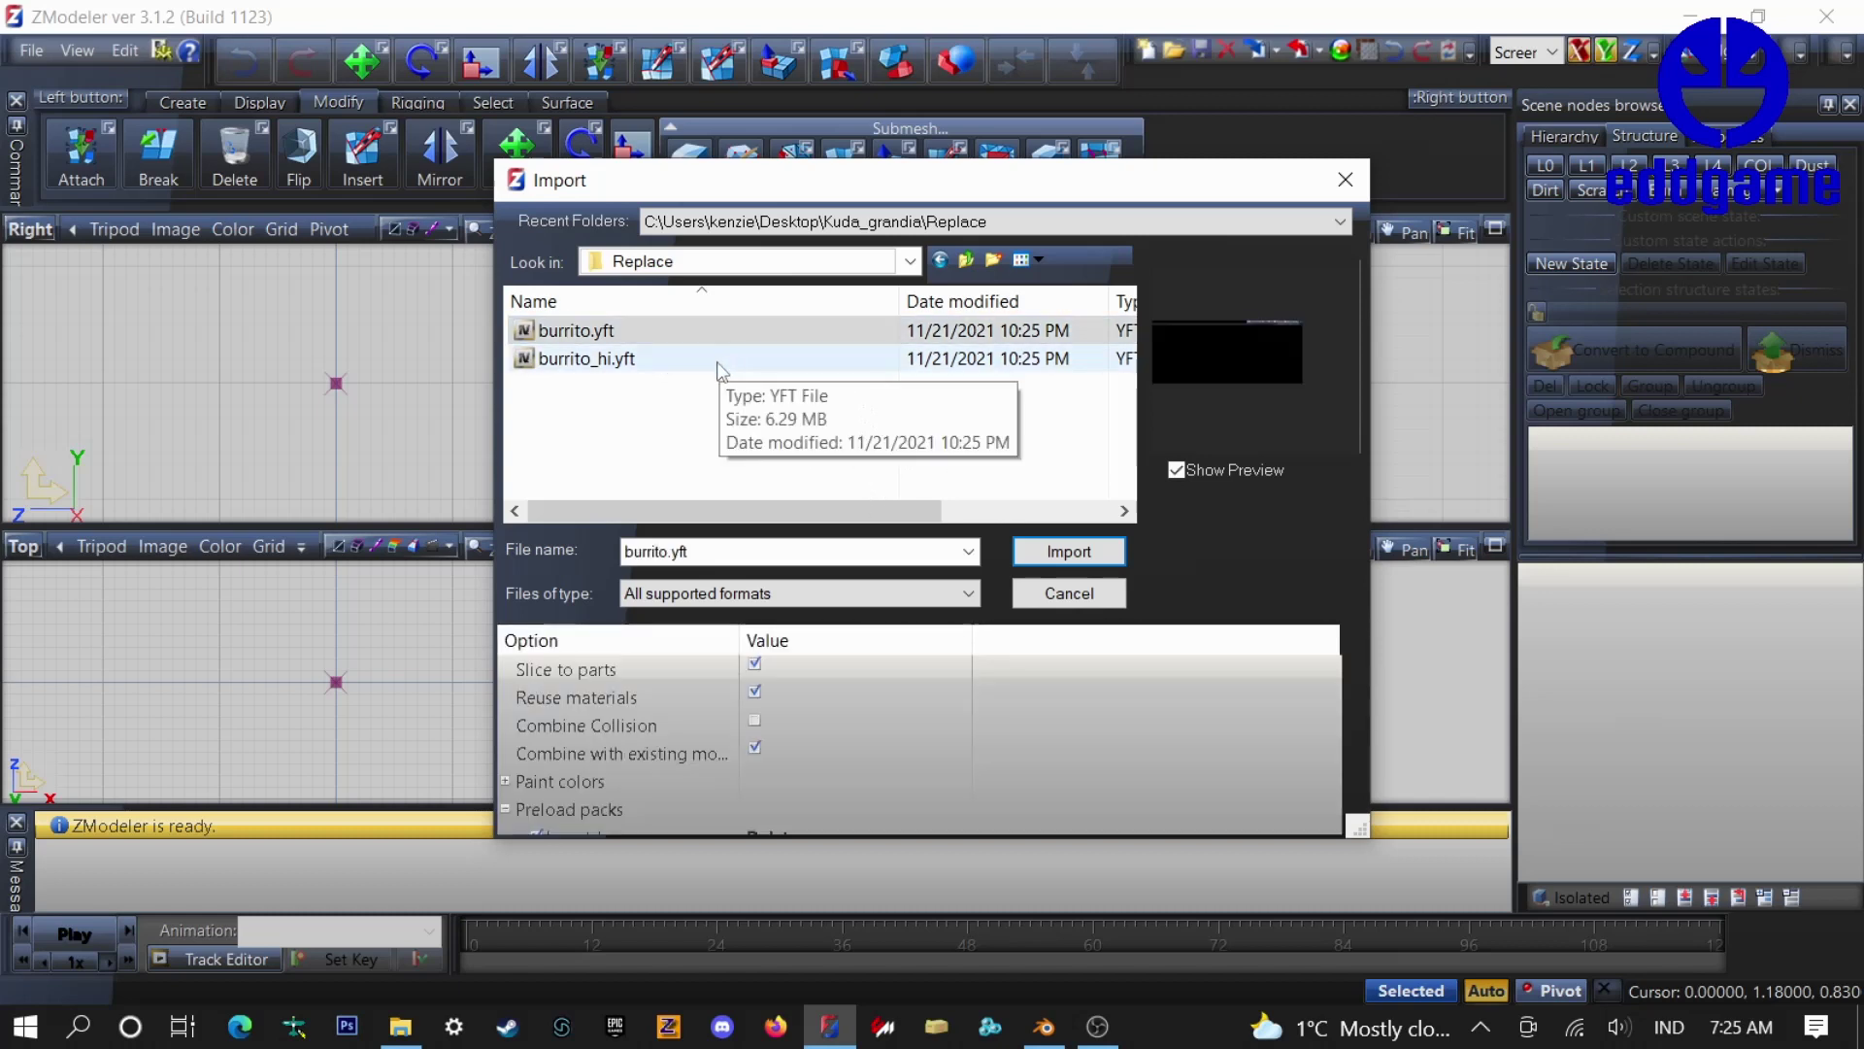
{"action": "left_click", "coordinate": [820, 592]}
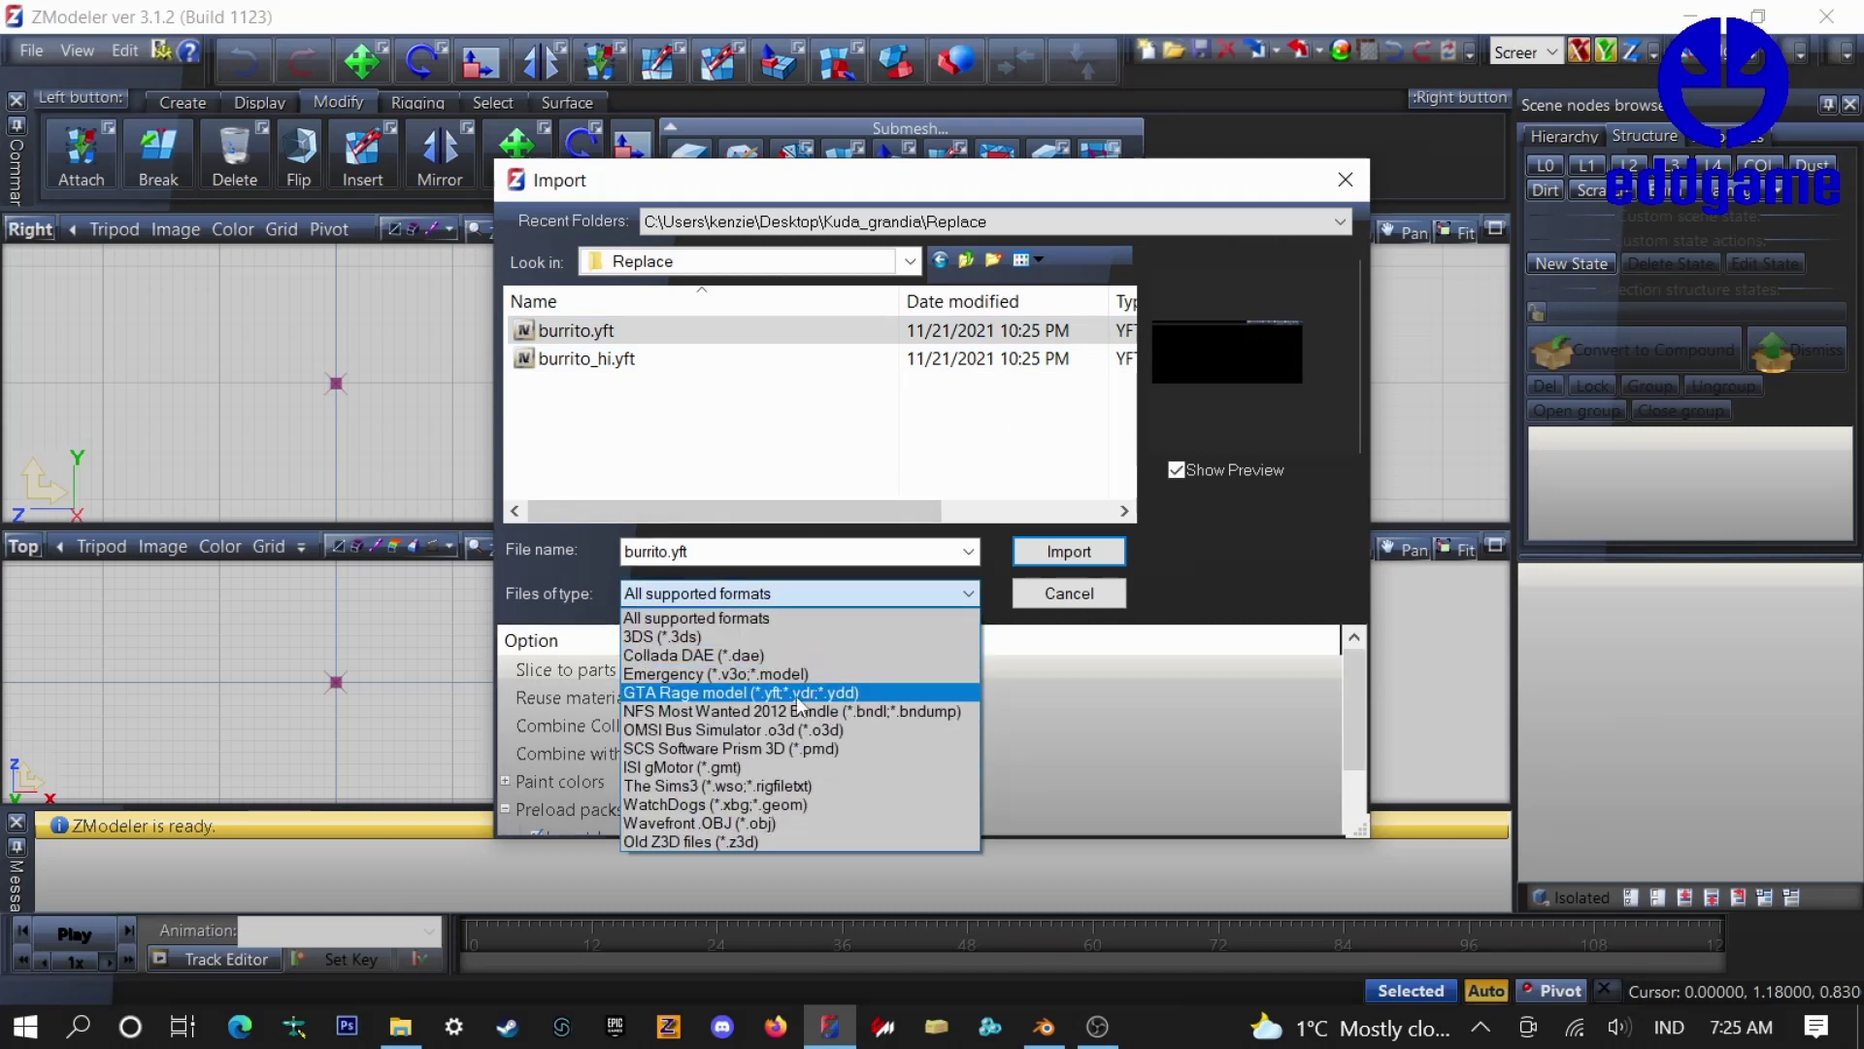
{"action": "left_click", "coordinate": [818, 694]}
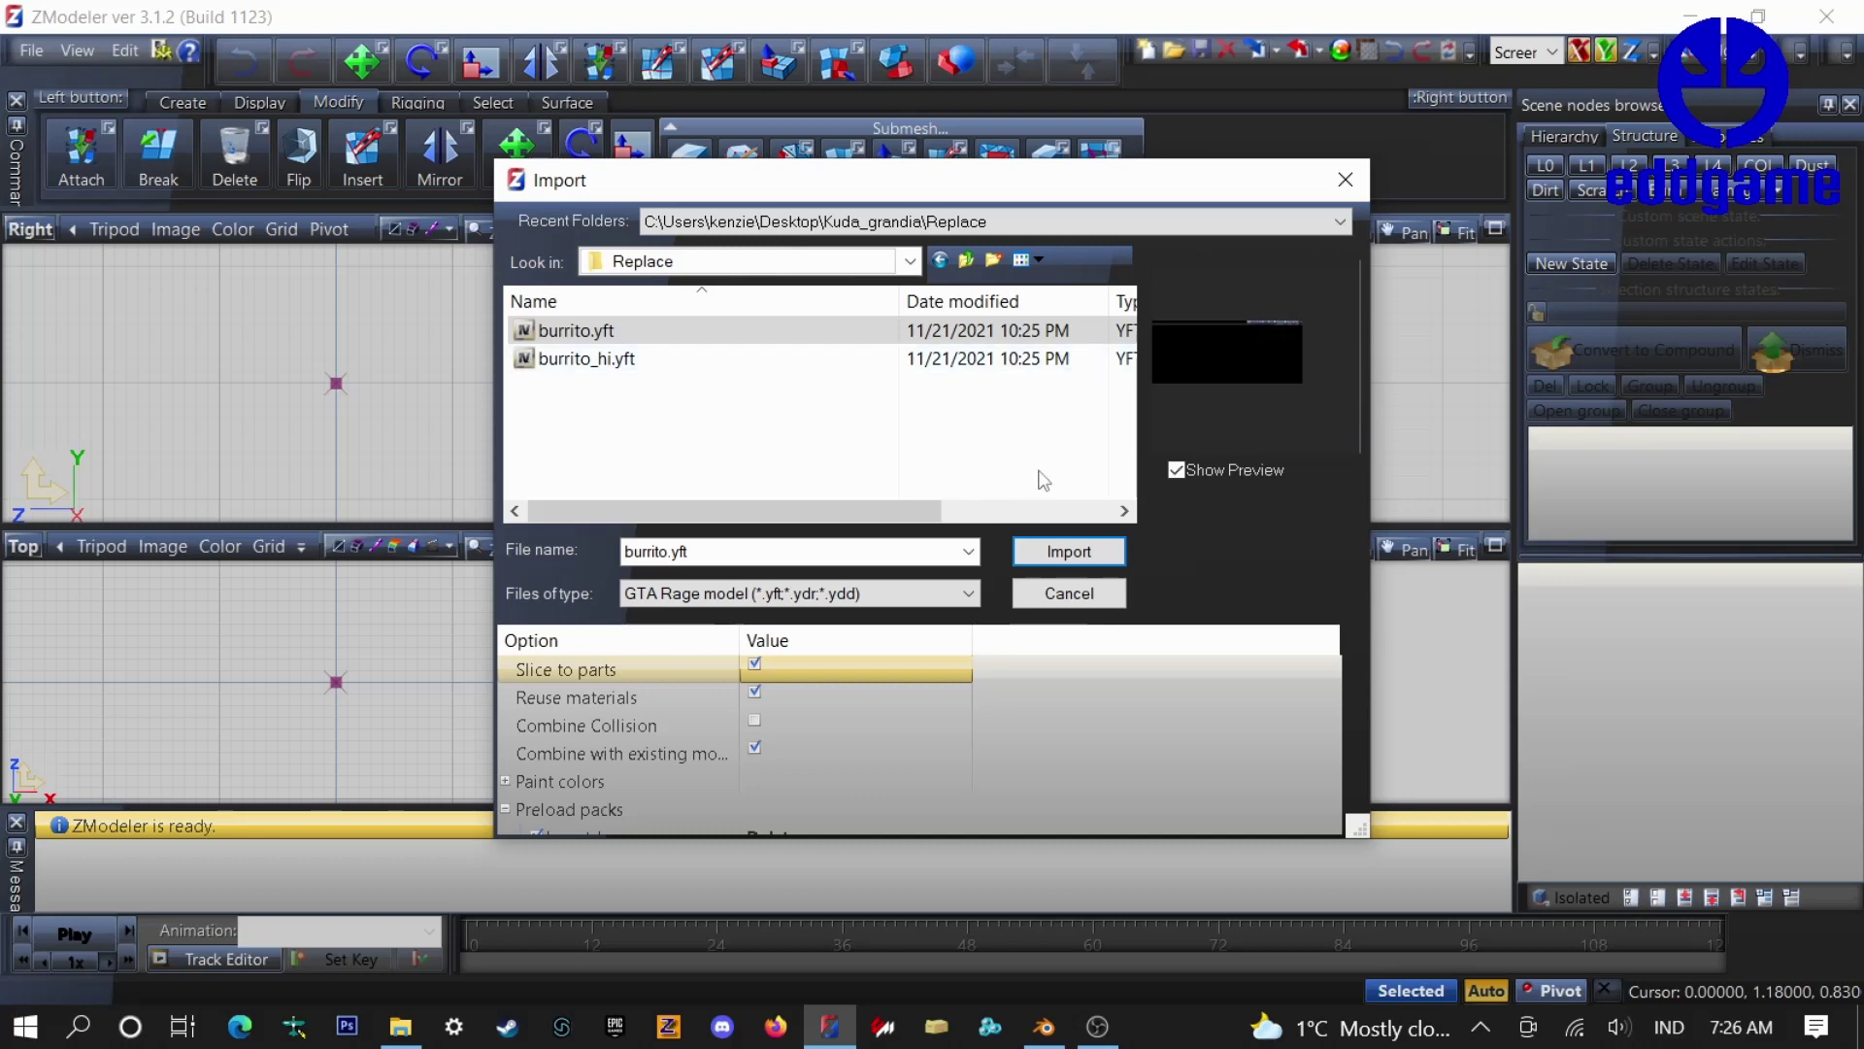
{"action": "left_click", "coordinate": [1074, 551]}
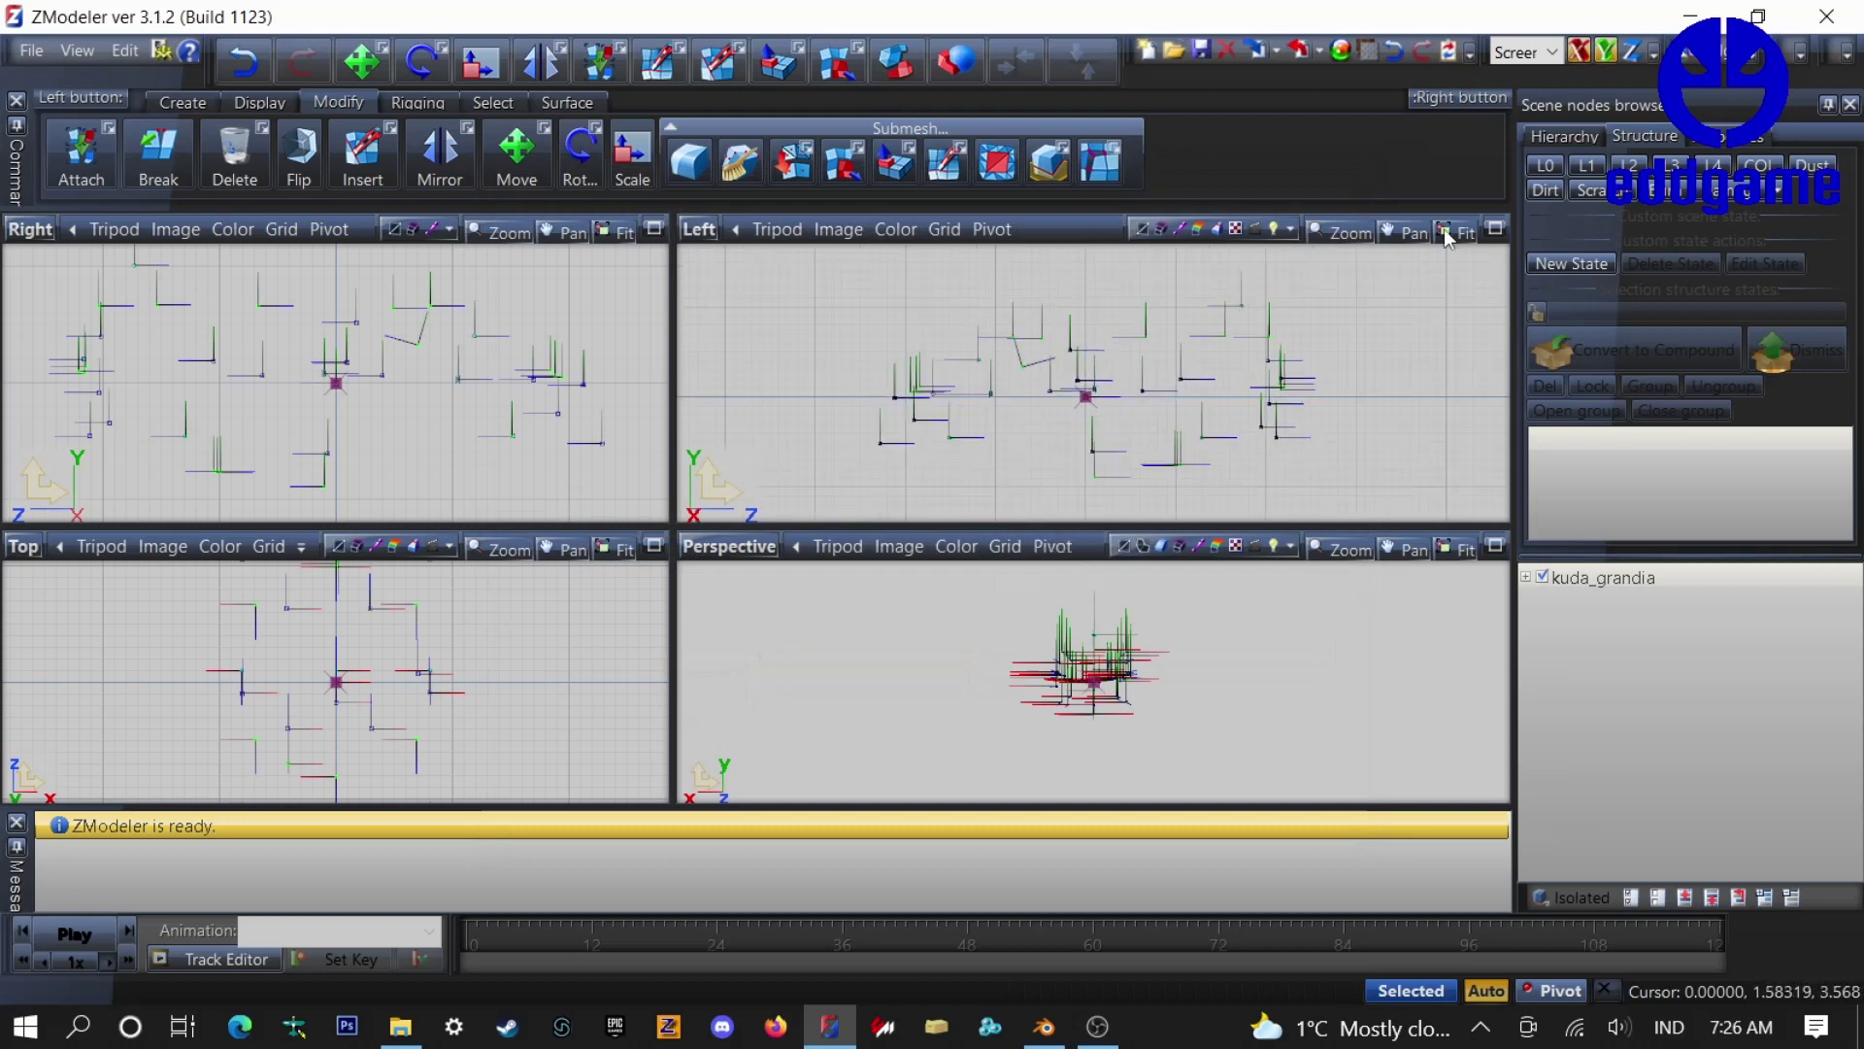
- Display the L0 detail level of the imported kuda_grandia model and check its parts in the perspective view
{"action": "left_click", "coordinate": [1547, 173]}
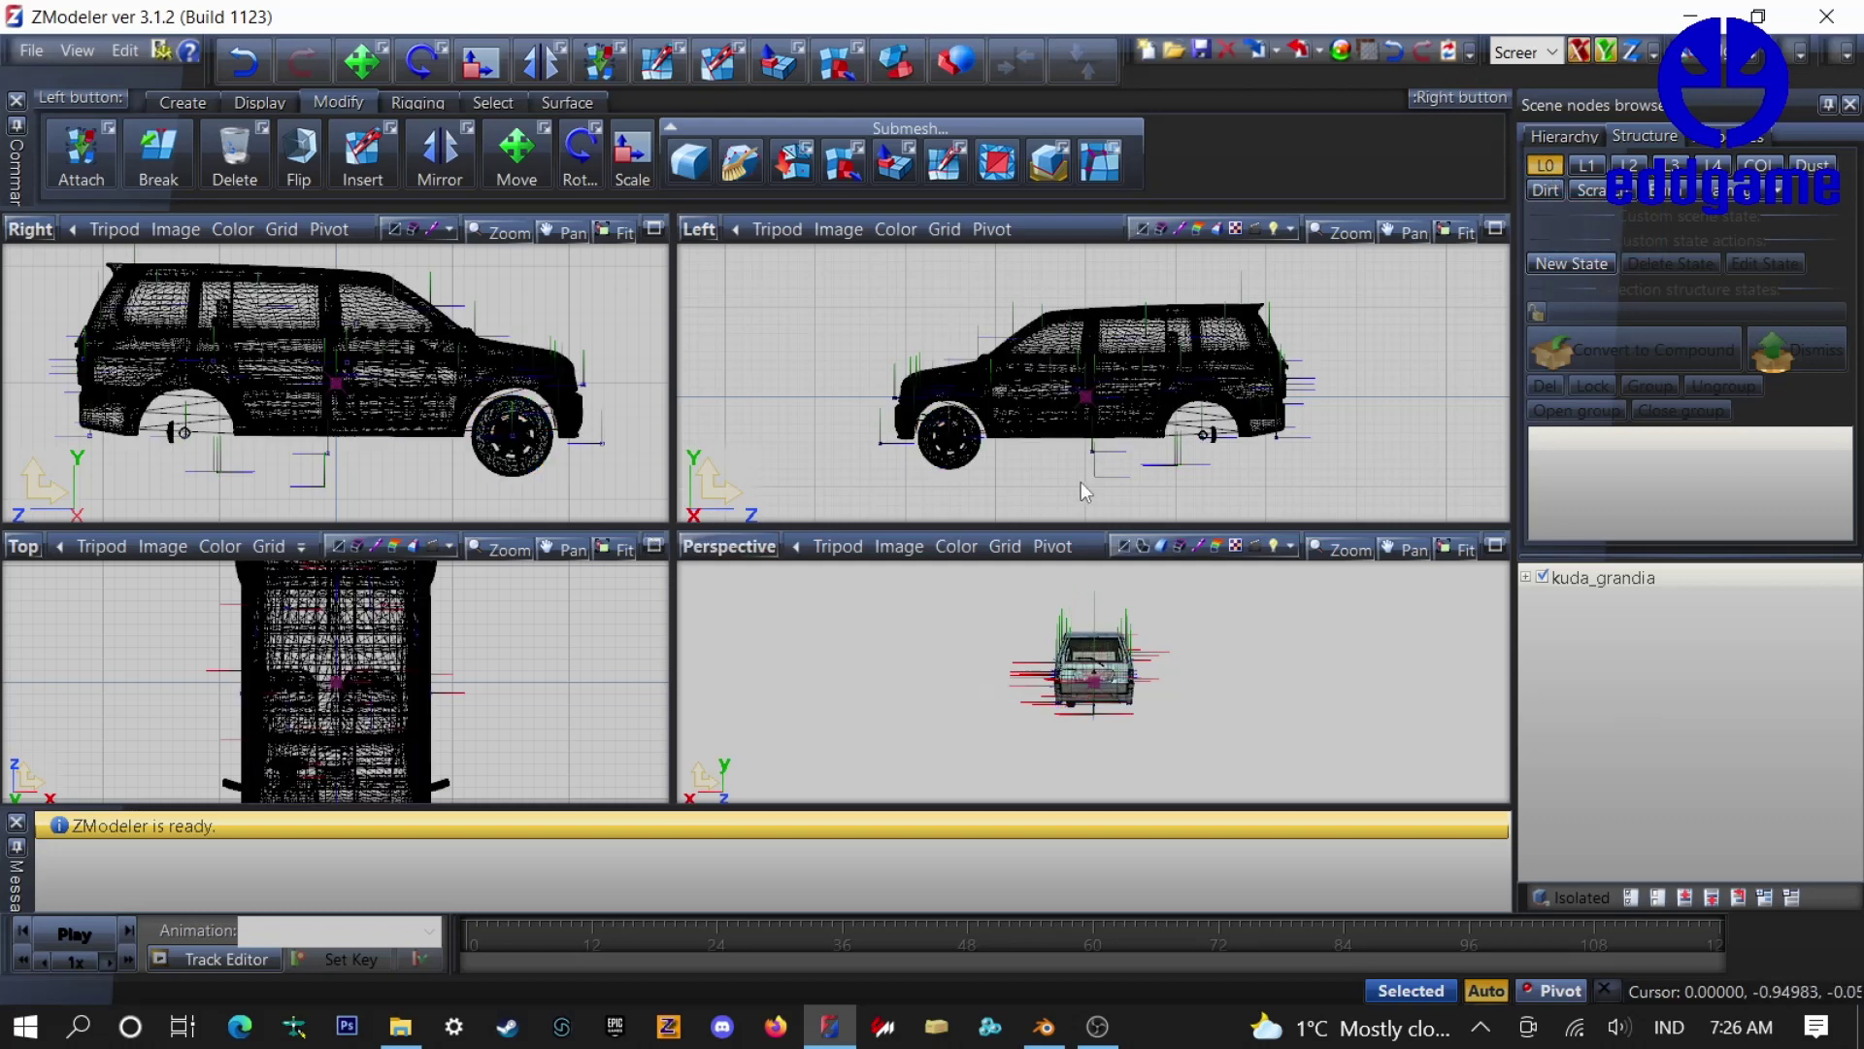
{"action": "scroll", "coordinate": [1185, 680], "scroll_direction": "up", "scroll_amount": 5}
{"action": "mouse_move", "coordinate": [1154, 685]}
{"action": "middle_mouse_down"}
{"action": "mouse_move", "coordinate": [1087, 682]}
{"action": "mouse_move", "coordinate": [1140, 683]}
{"action": "middle_mouse_up"}
{"action": "left_click", "coordinate": [1087, 681]}
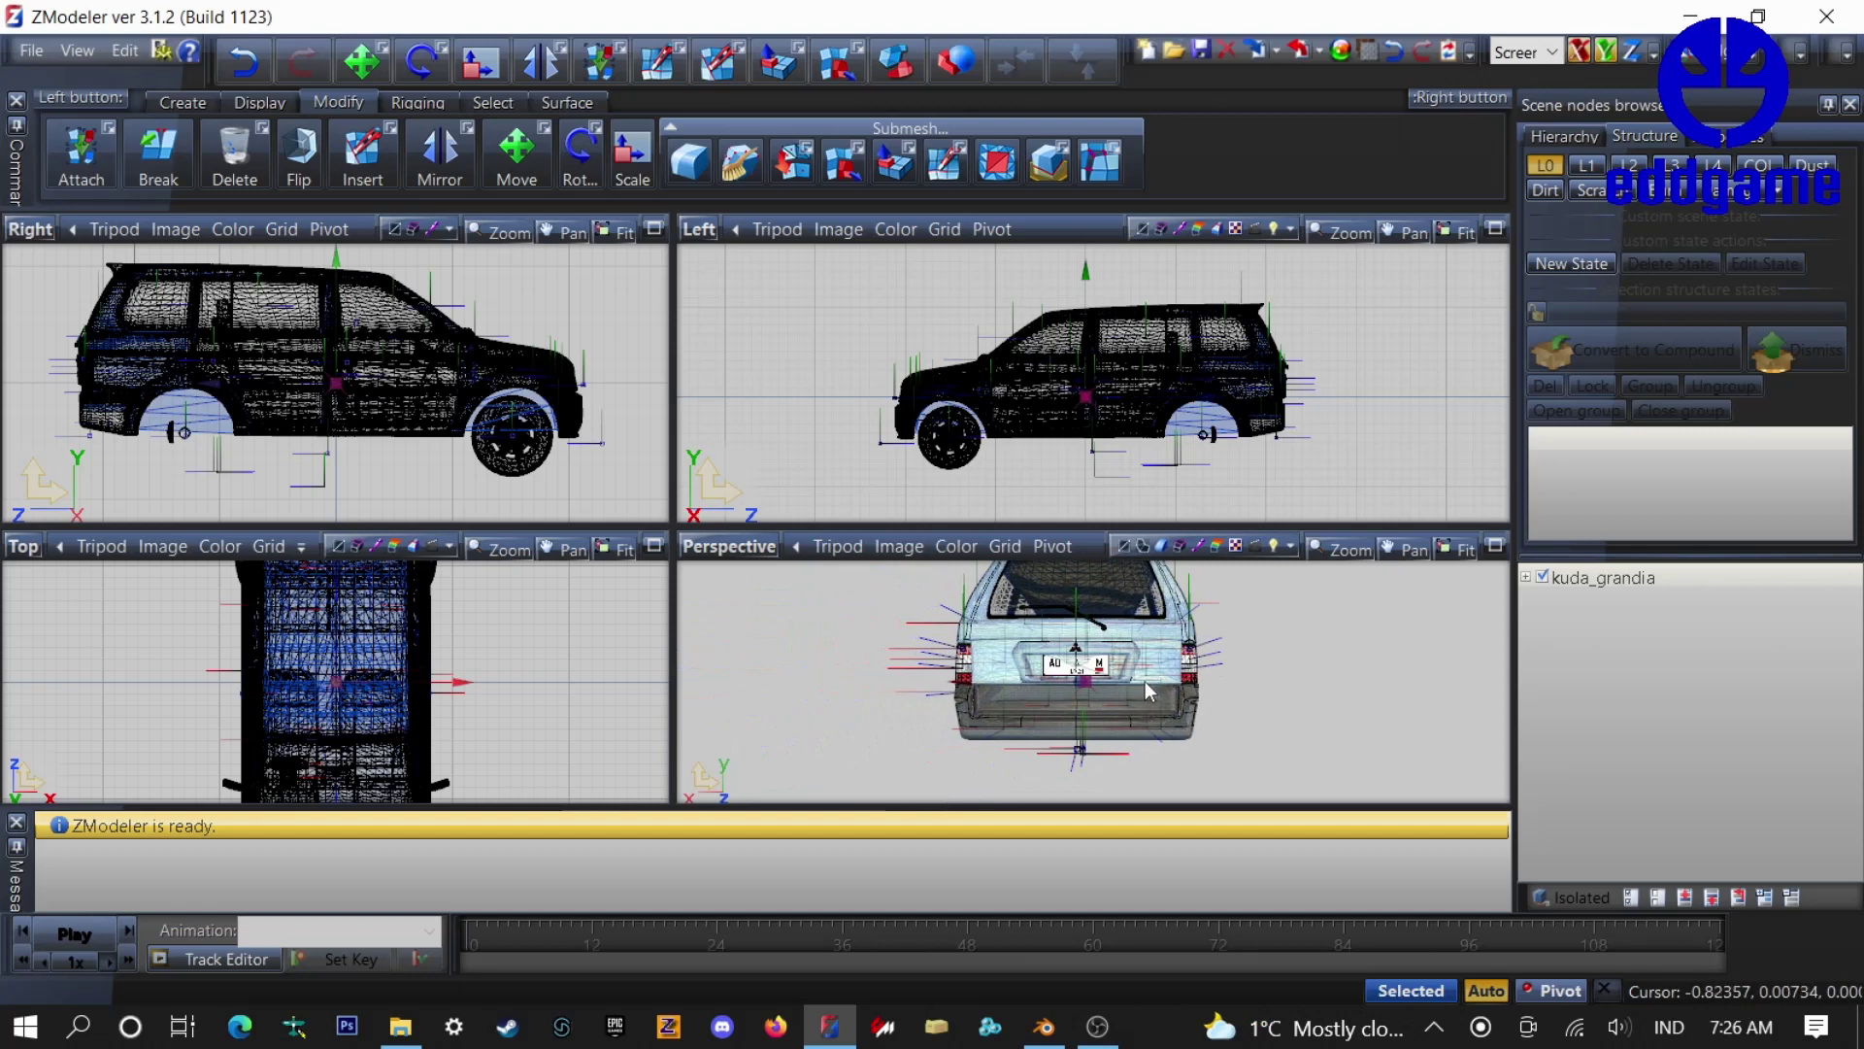
{"action": "left_click", "coordinate": [1146, 679]}
- Set up a Wavefront OBJ export into the kuda folder on the Desktop with the file name kuda
{"action": "left_click", "coordinate": [46, 60]}
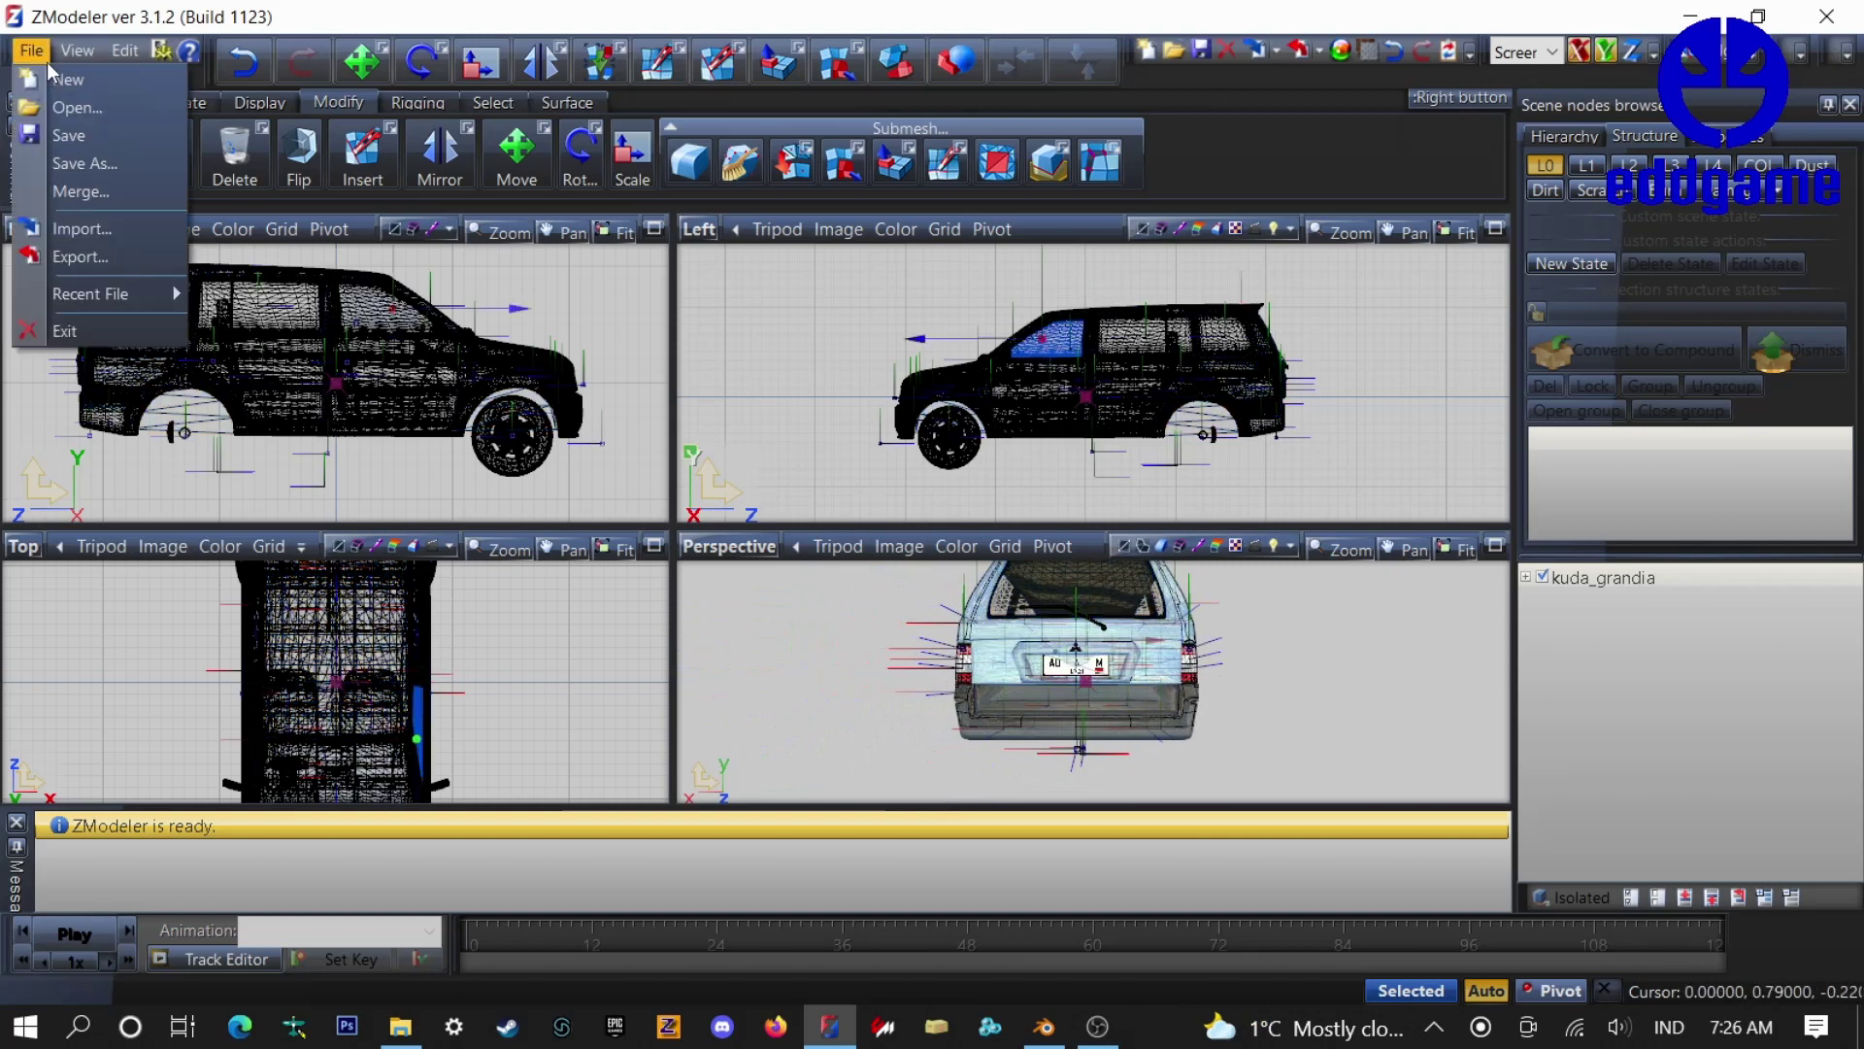
{"action": "left_click", "coordinate": [89, 256]}
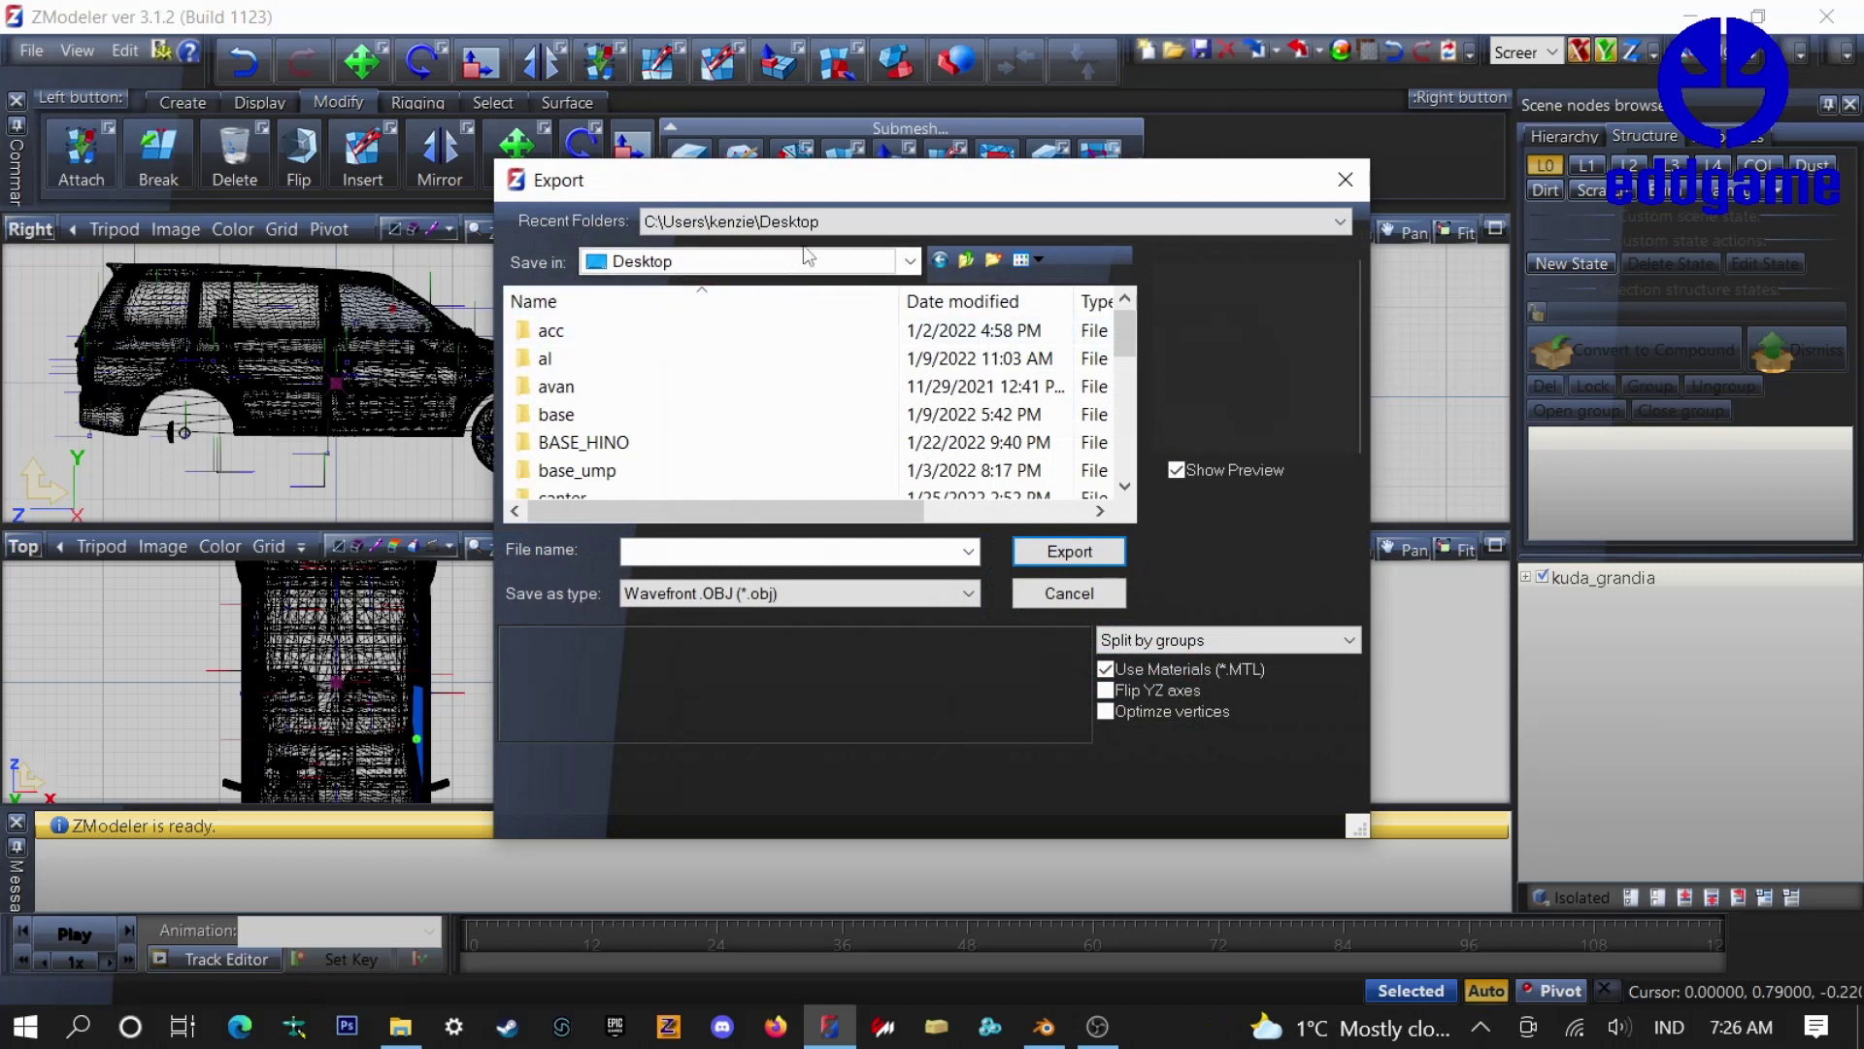
{"action": "scroll", "coordinate": [723, 442], "scroll_direction": "down", "scroll_amount": 5}
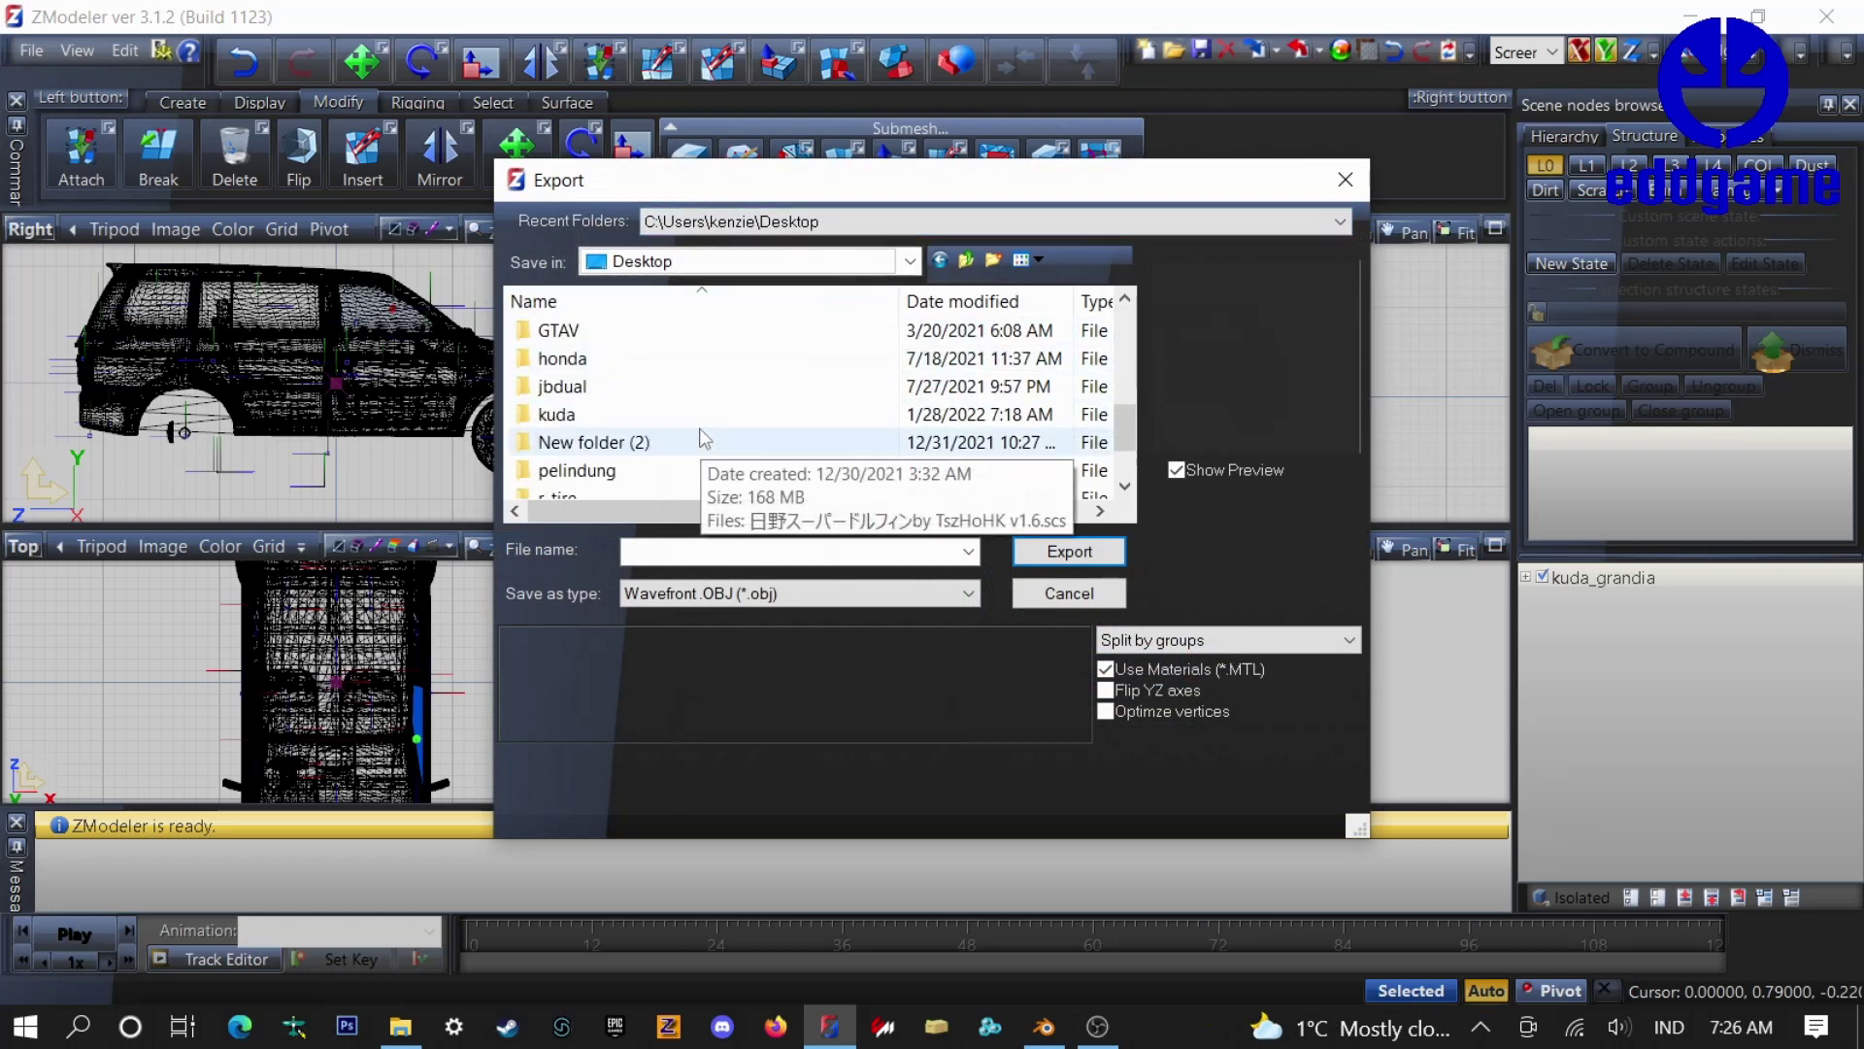
{"action": "double_click", "coordinate": [608, 414]}
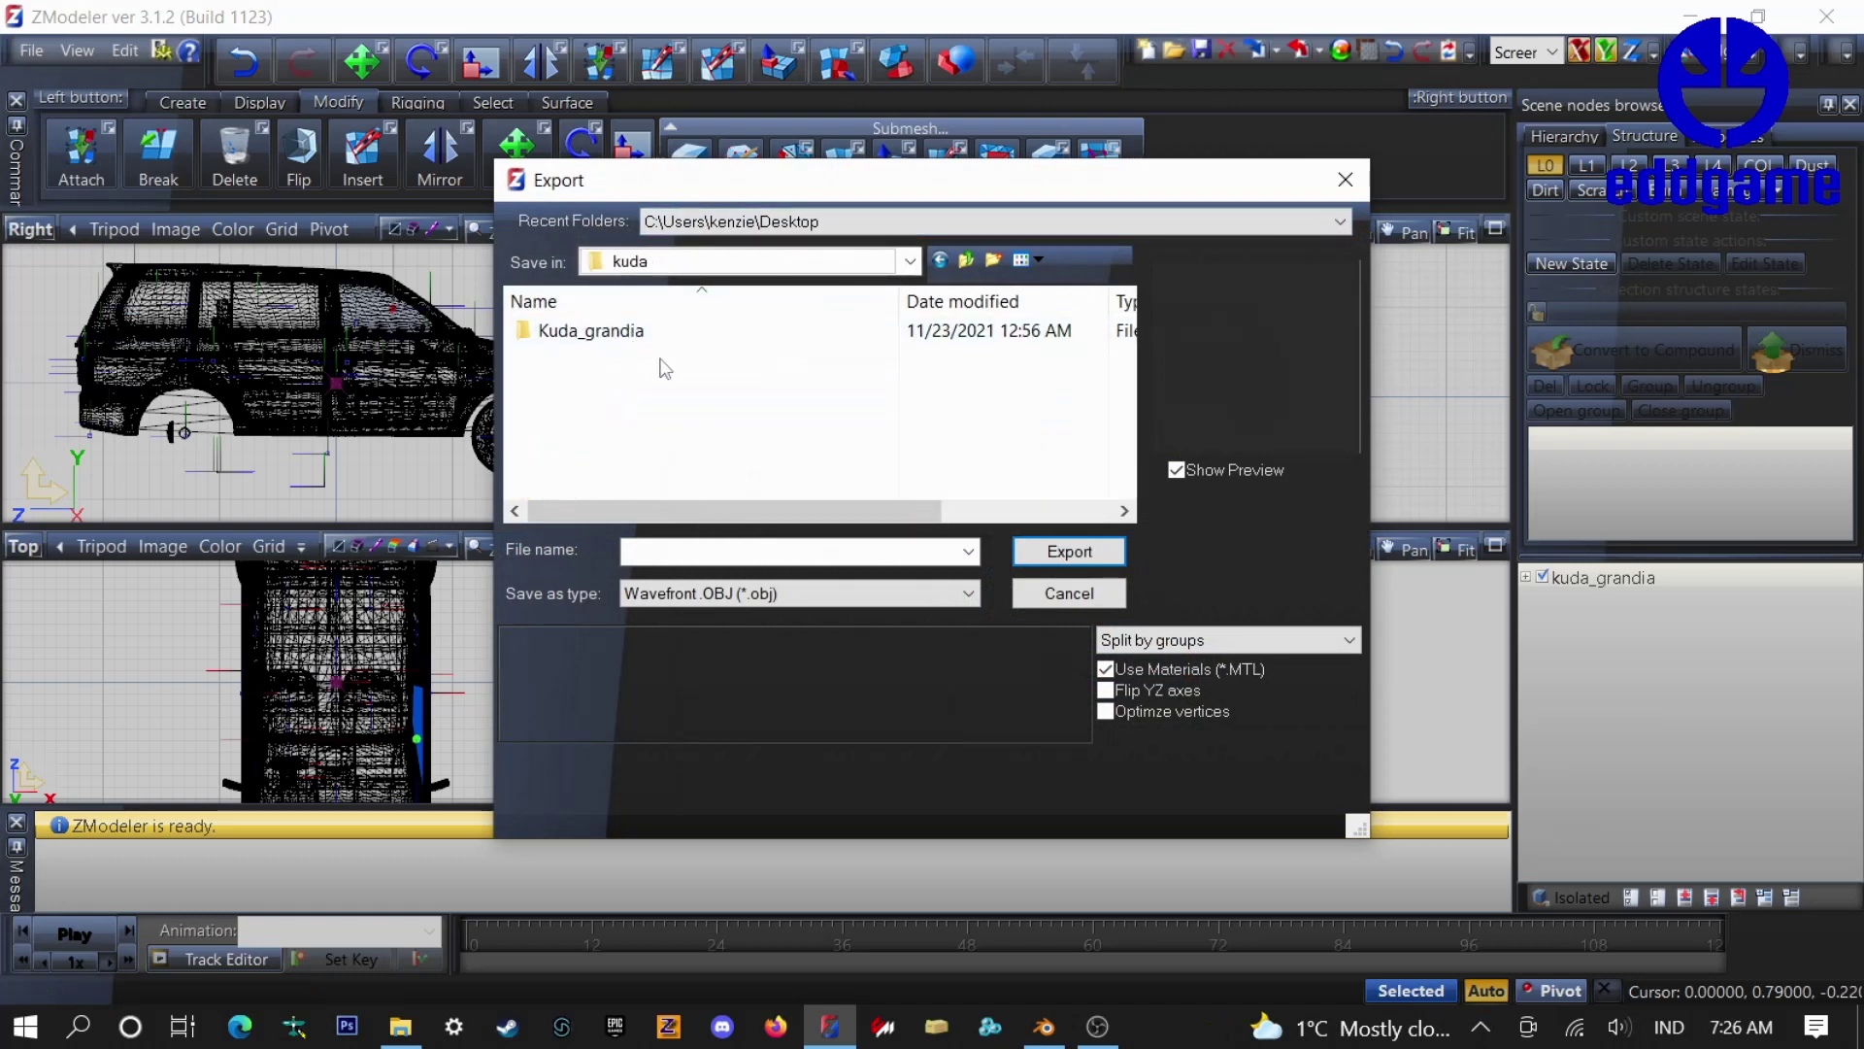
{"action": "left_click", "coordinate": [751, 555]}
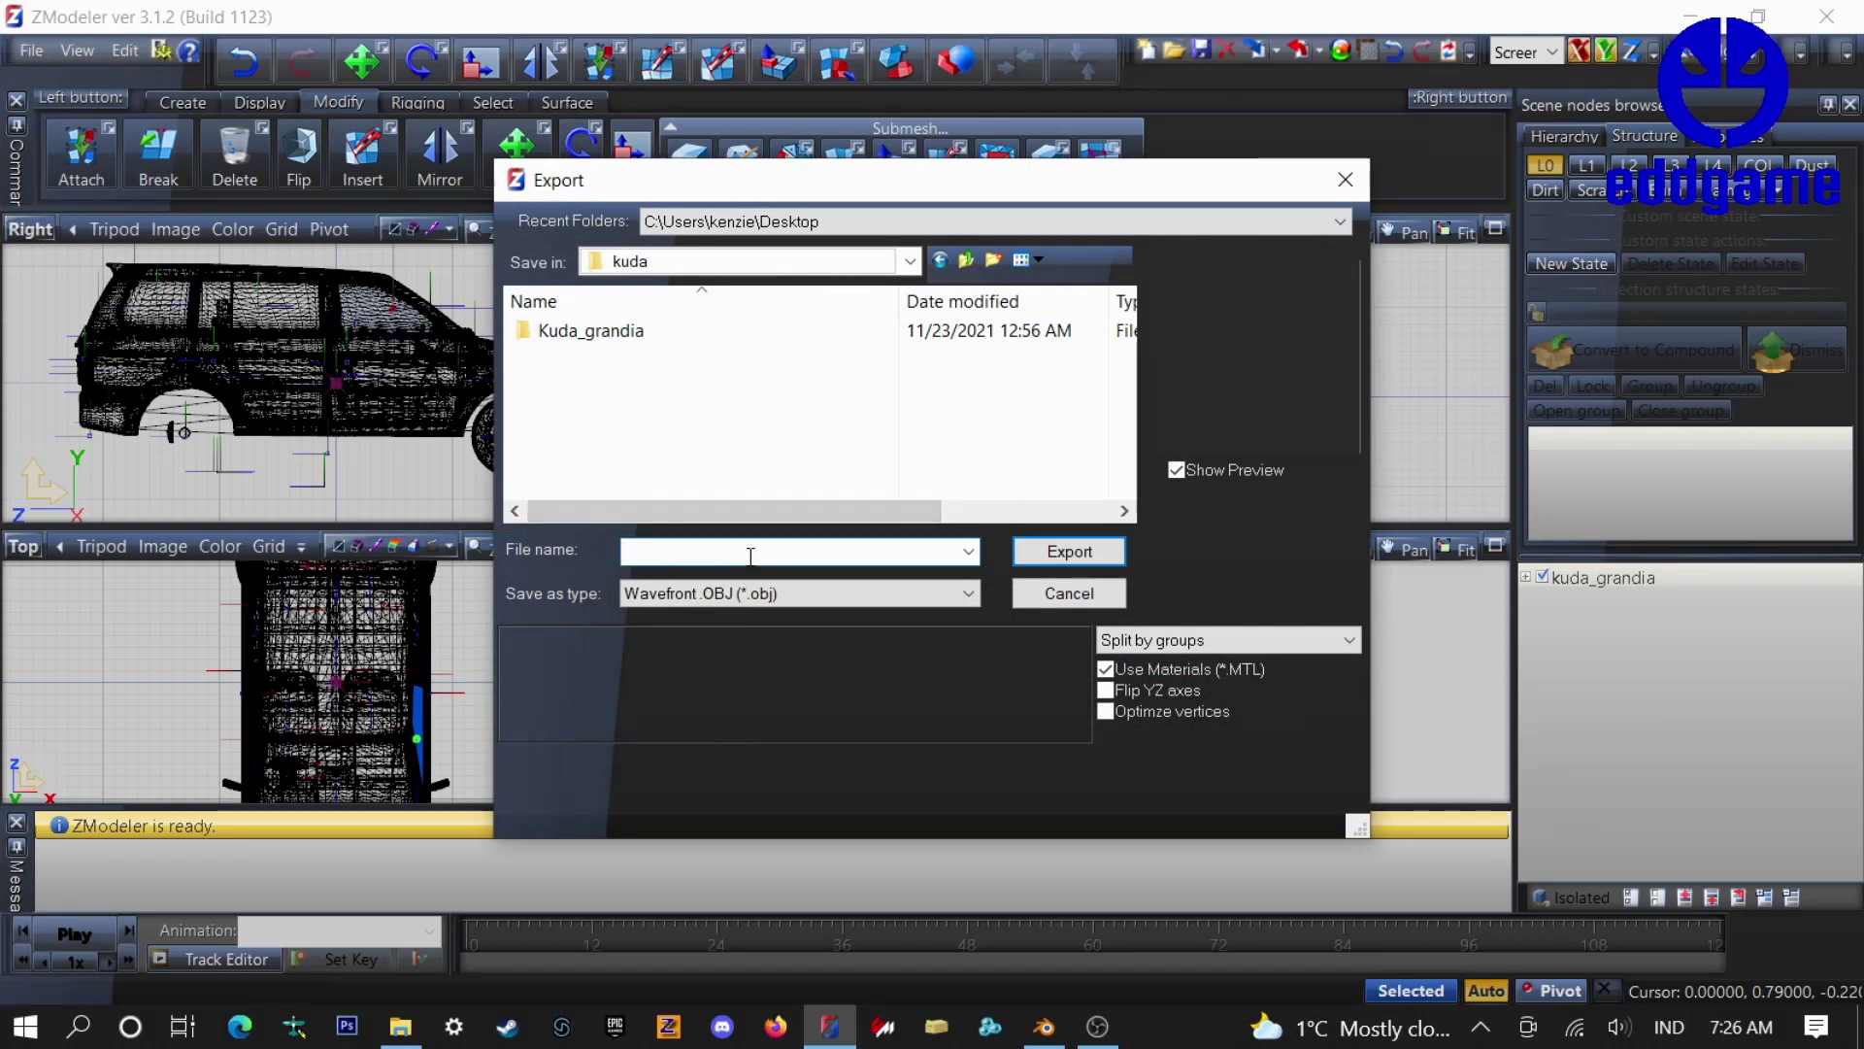
{"action": "type", "text": "kuda"}
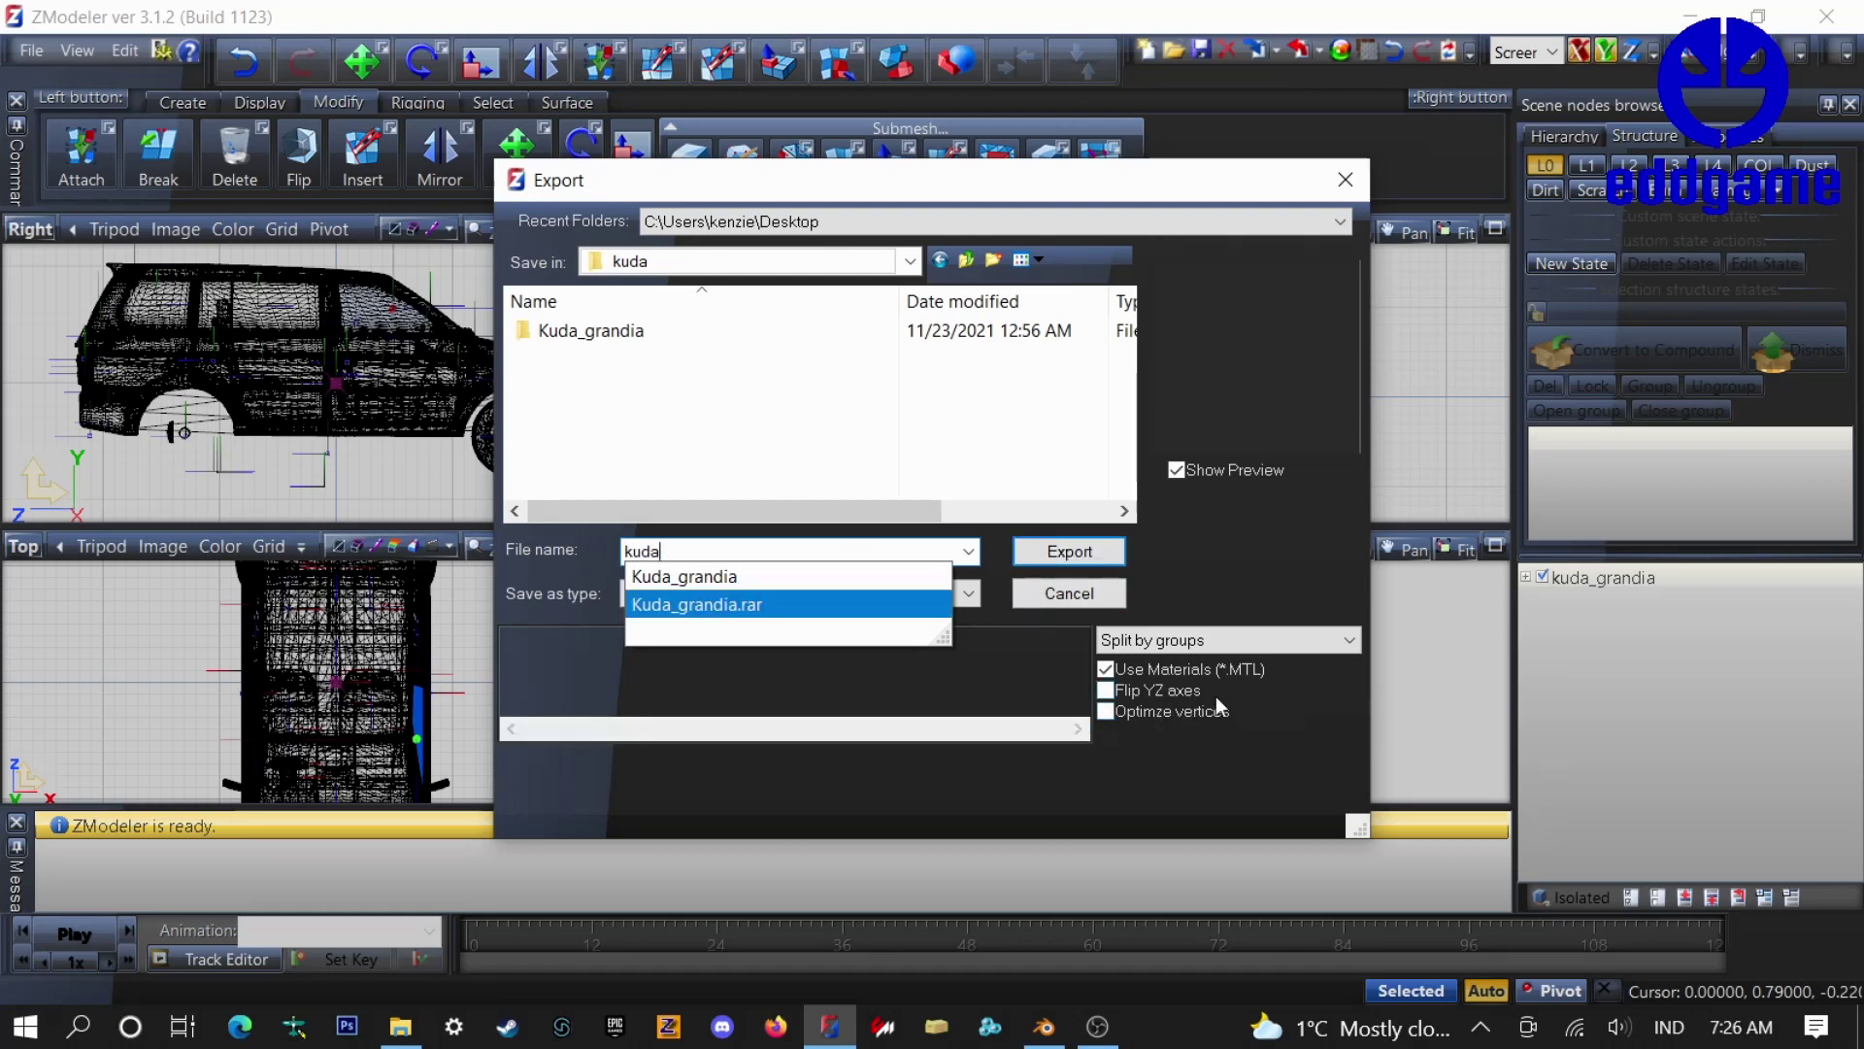
- Keep the mesh option at Split by groups, export the vehicle as OBJ, and clear the part selection
{"action": "left_click", "coordinate": [1348, 643]}
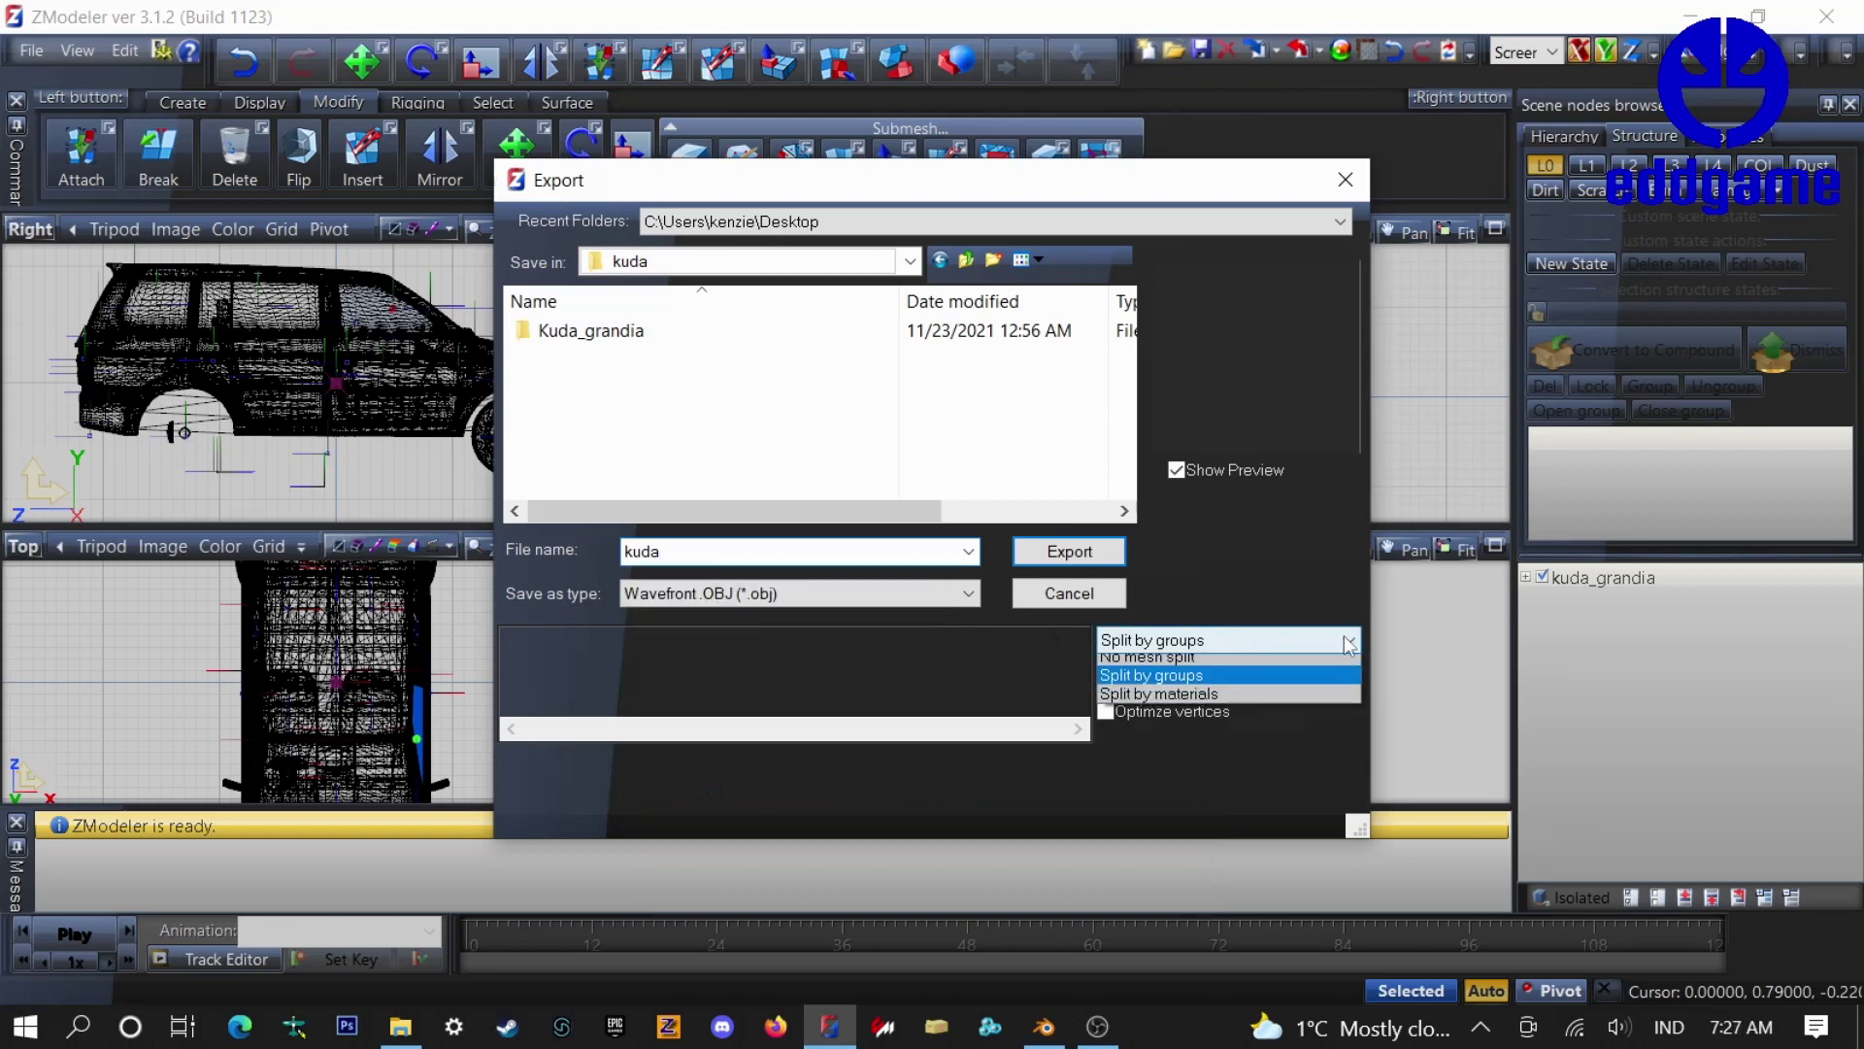
{"action": "left_click", "coordinate": [1278, 682]}
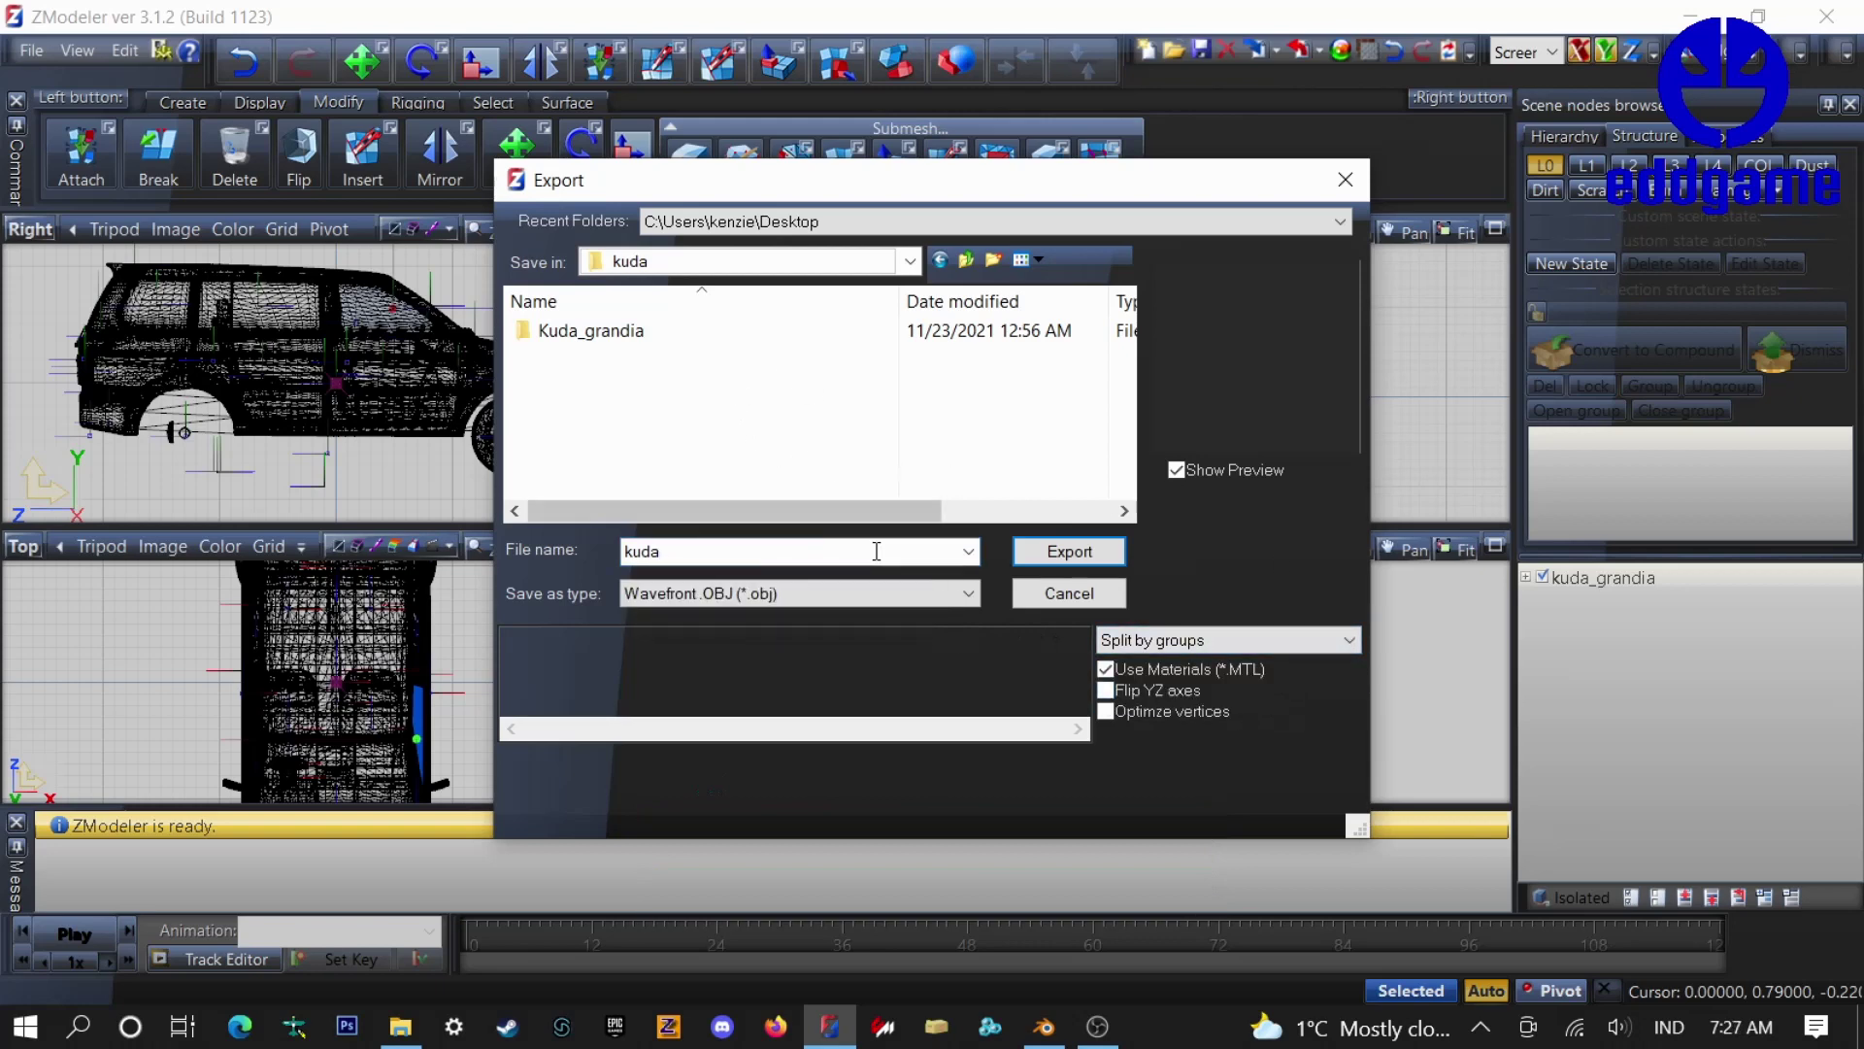
{"action": "left_click", "coordinate": [1073, 551]}
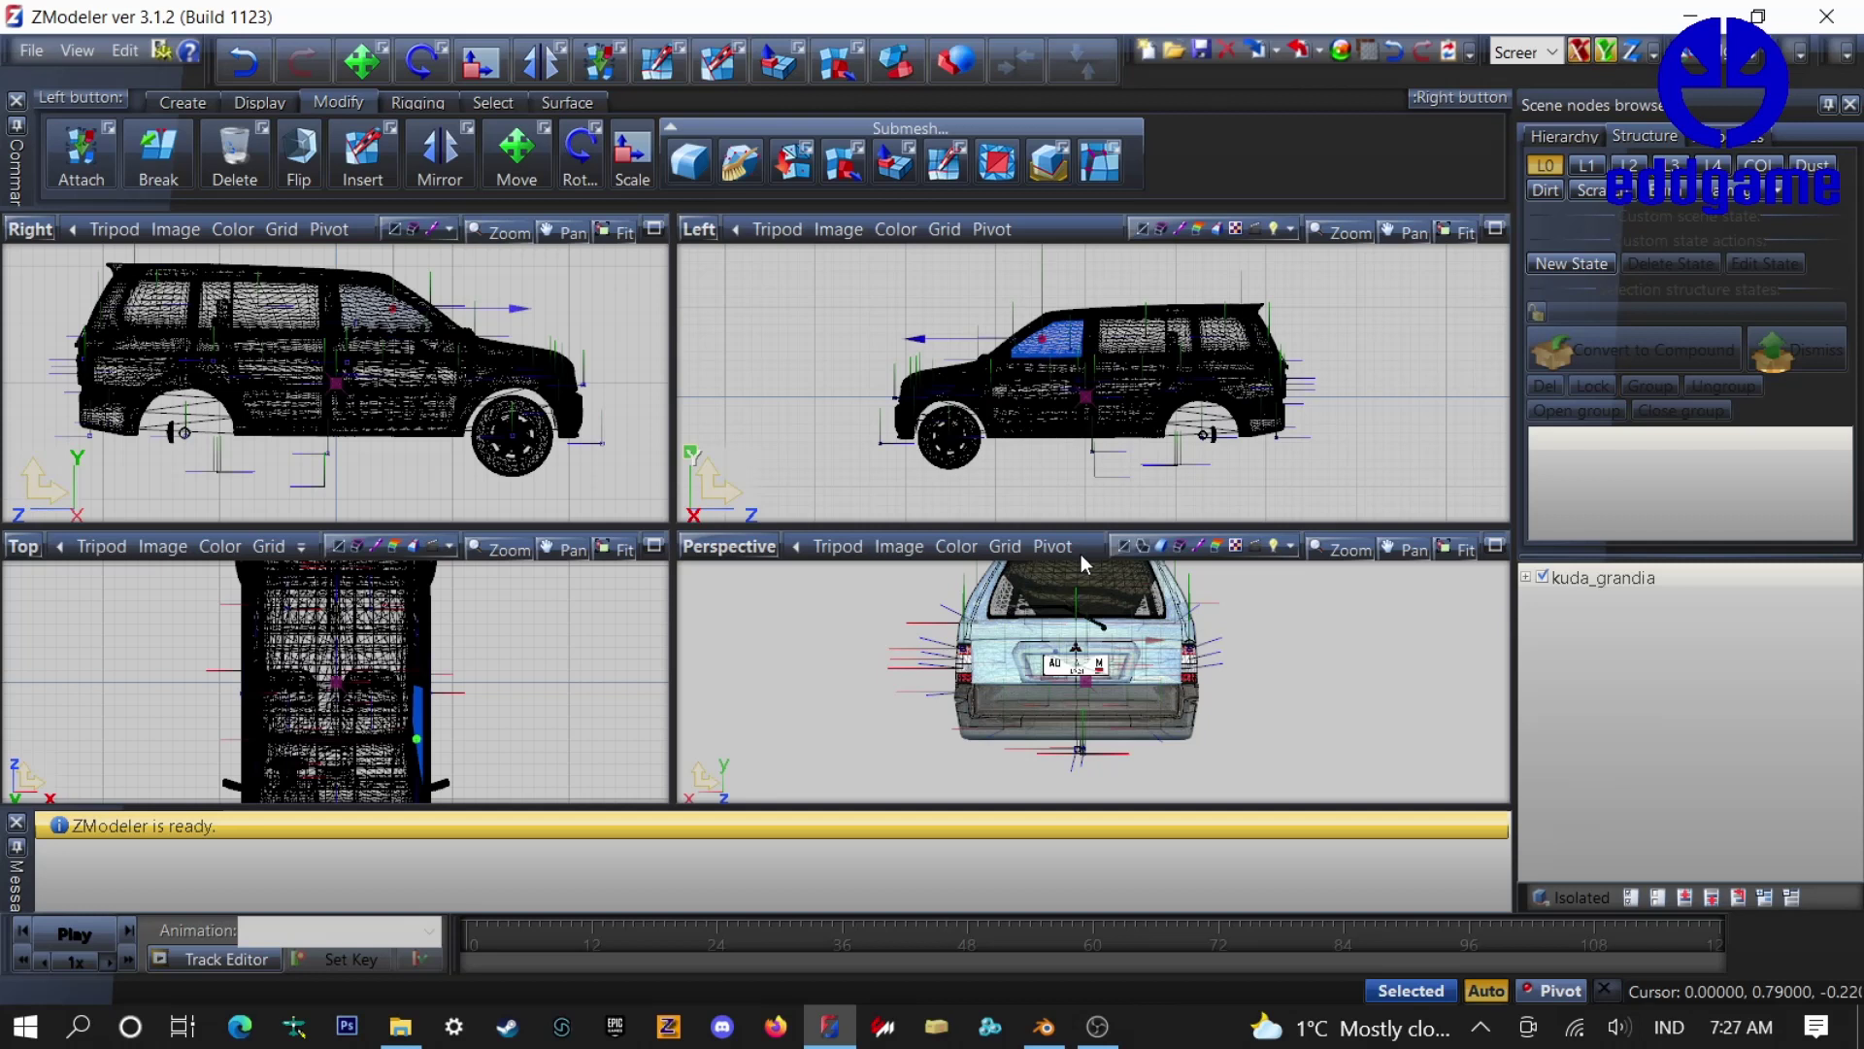
{"action": "left_click", "coordinate": [335, 670]}
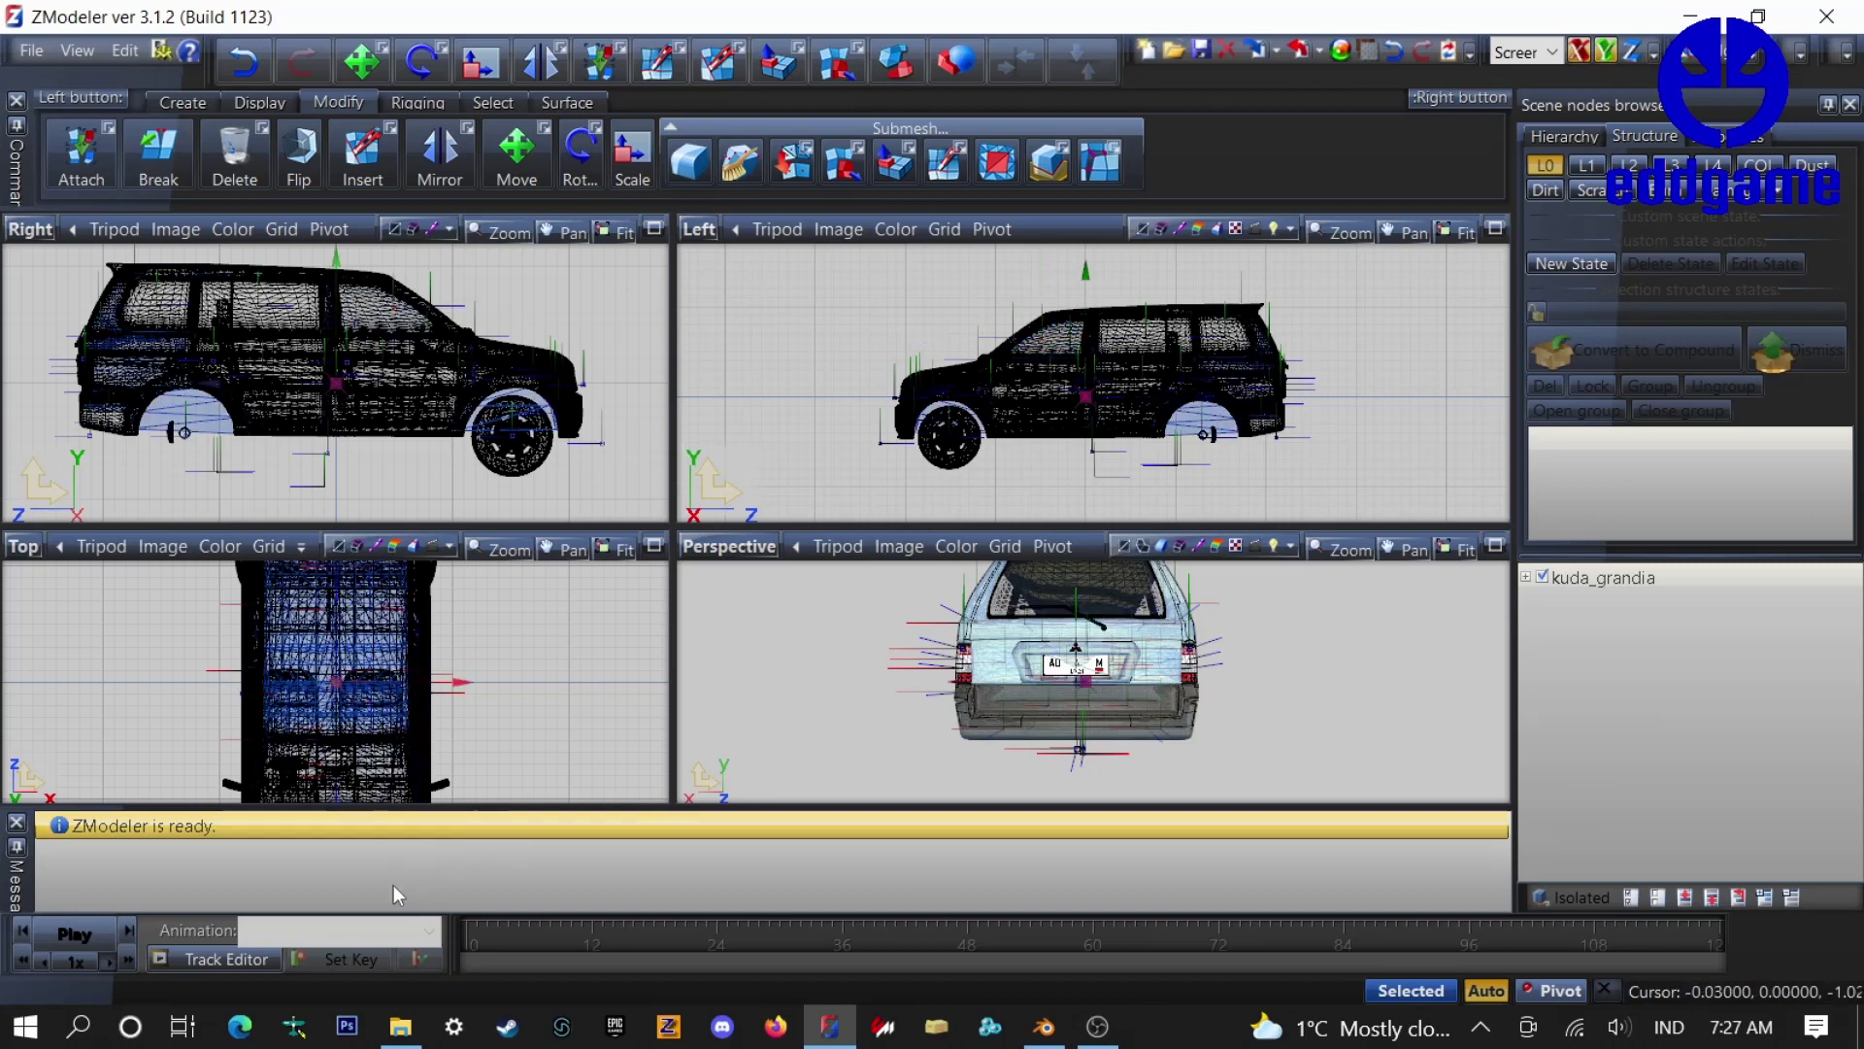
{"action": "left_click", "coordinate": [1127, 755]}
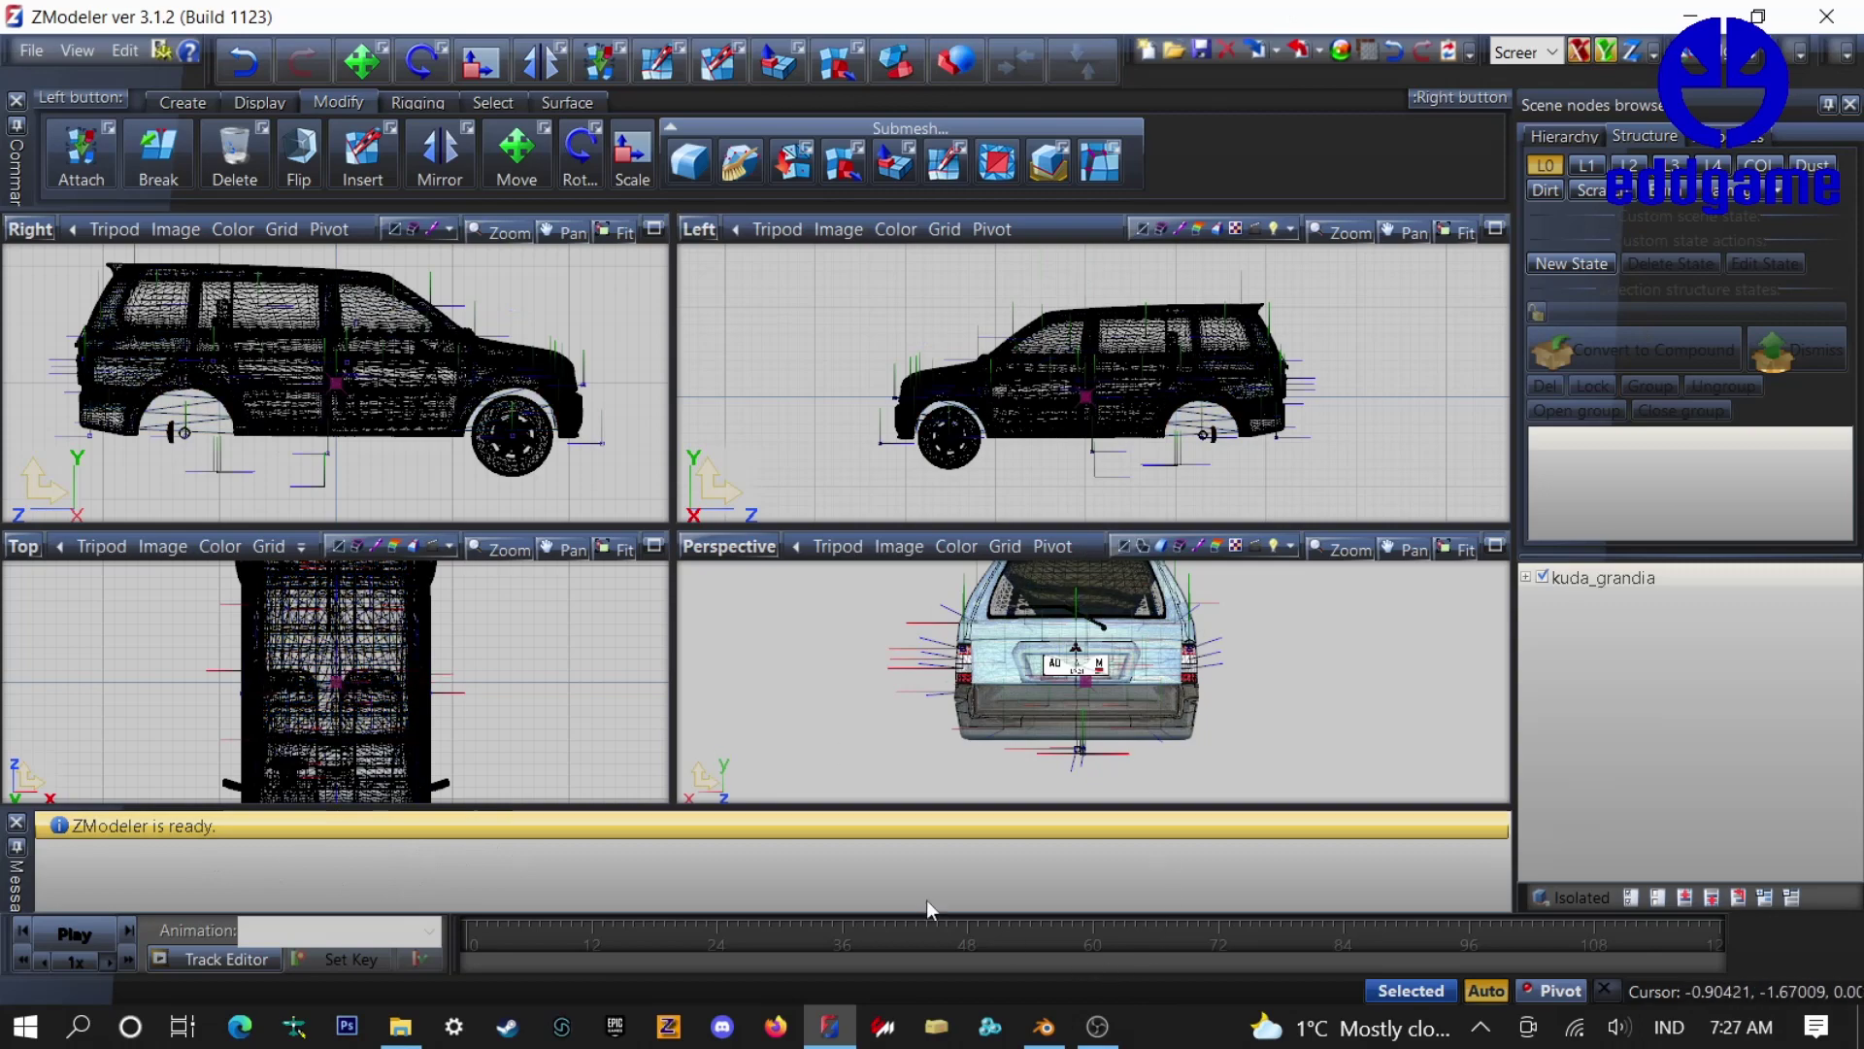
- Switch to Blender, start a Wavefront (.obj) import and browse to the kuda folder on the Desktop
{"action": "left_click", "coordinate": [1046, 1031]}
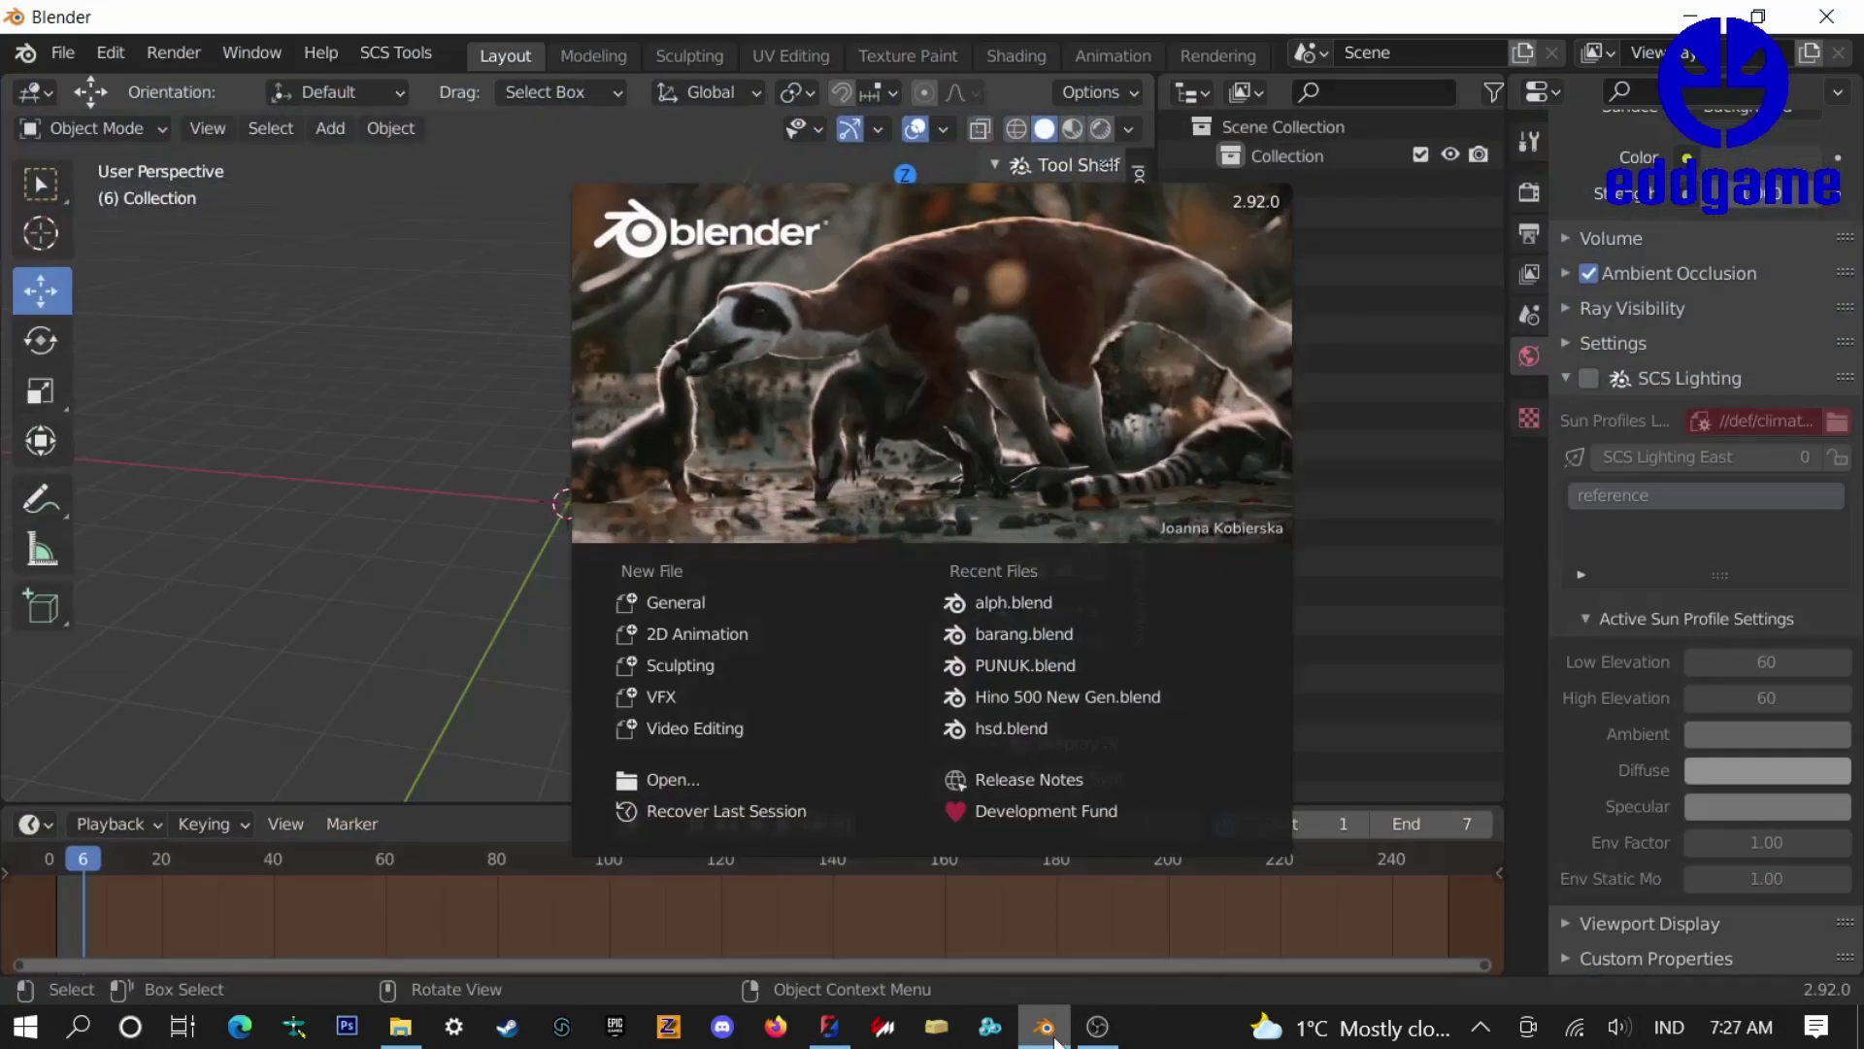
{"action": "left_click", "coordinate": [306, 311]}
{"action": "left_click", "coordinate": [62, 52]}
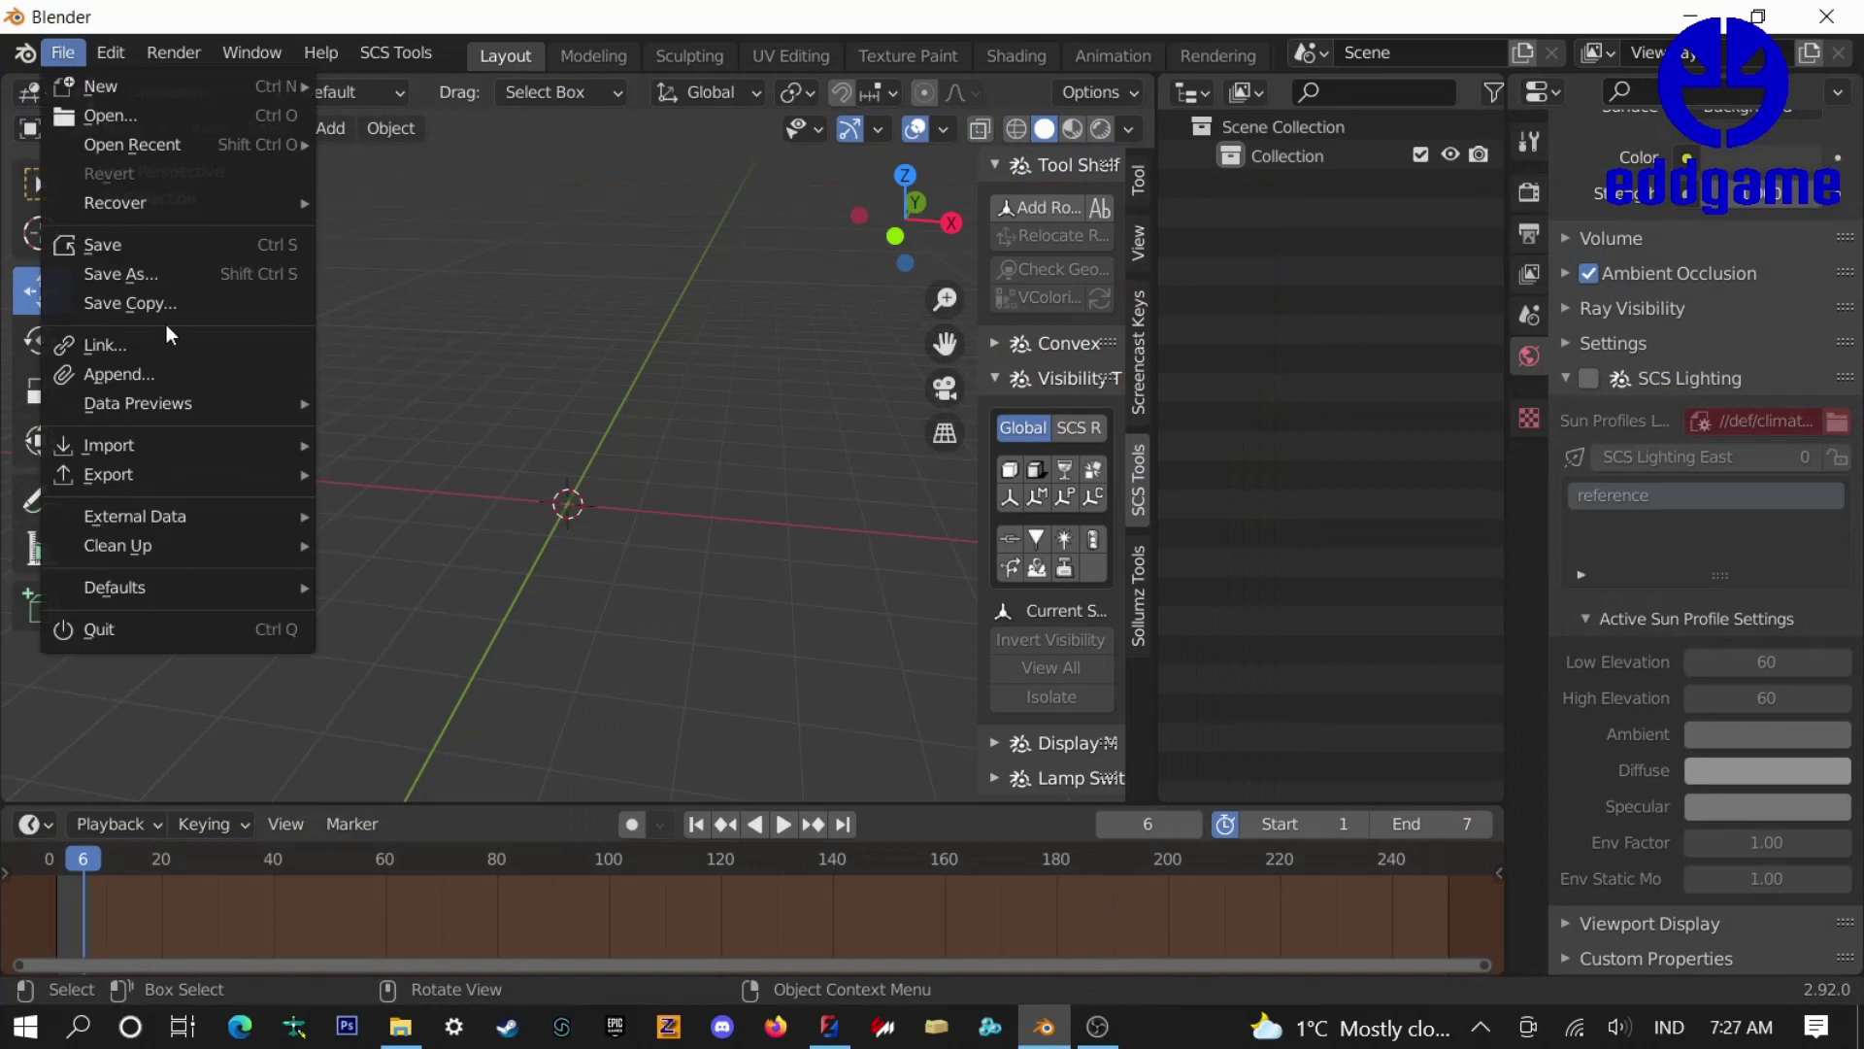
{"action": "mouse_move", "coordinate": [202, 447]}
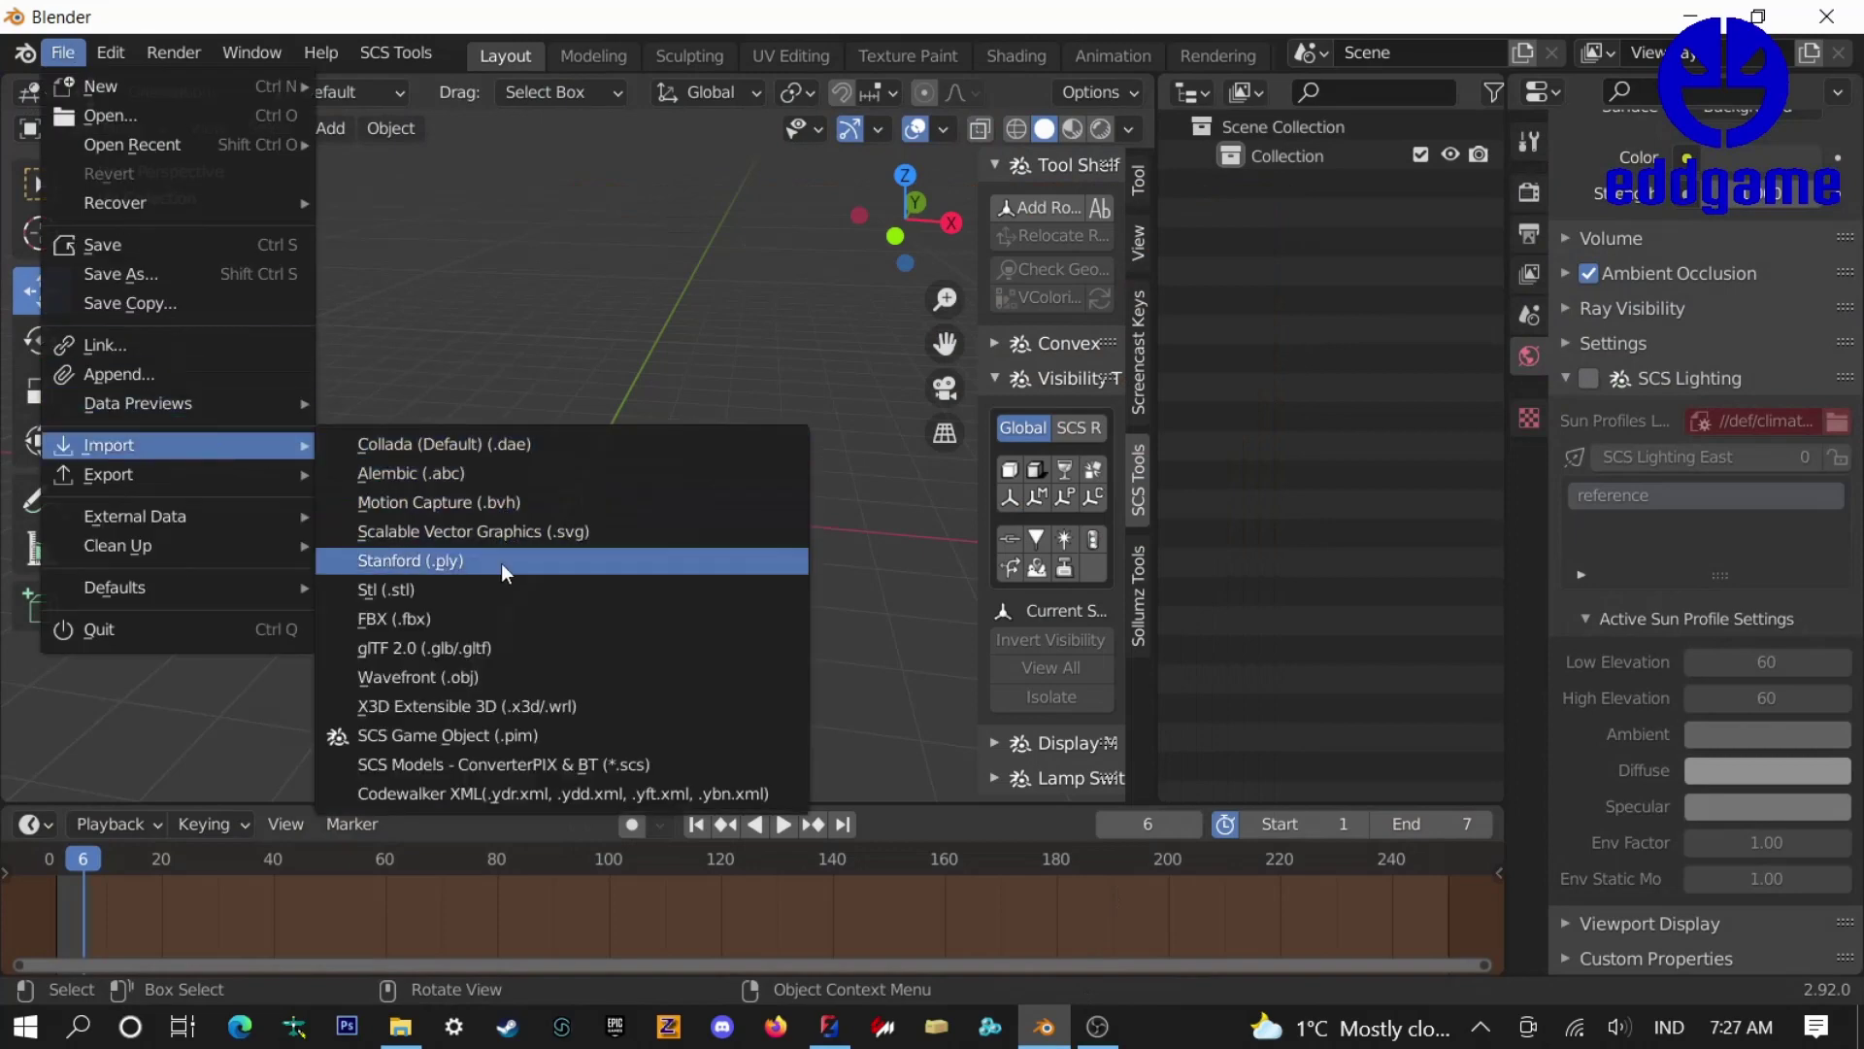
{"action": "left_click", "coordinate": [557, 678]}
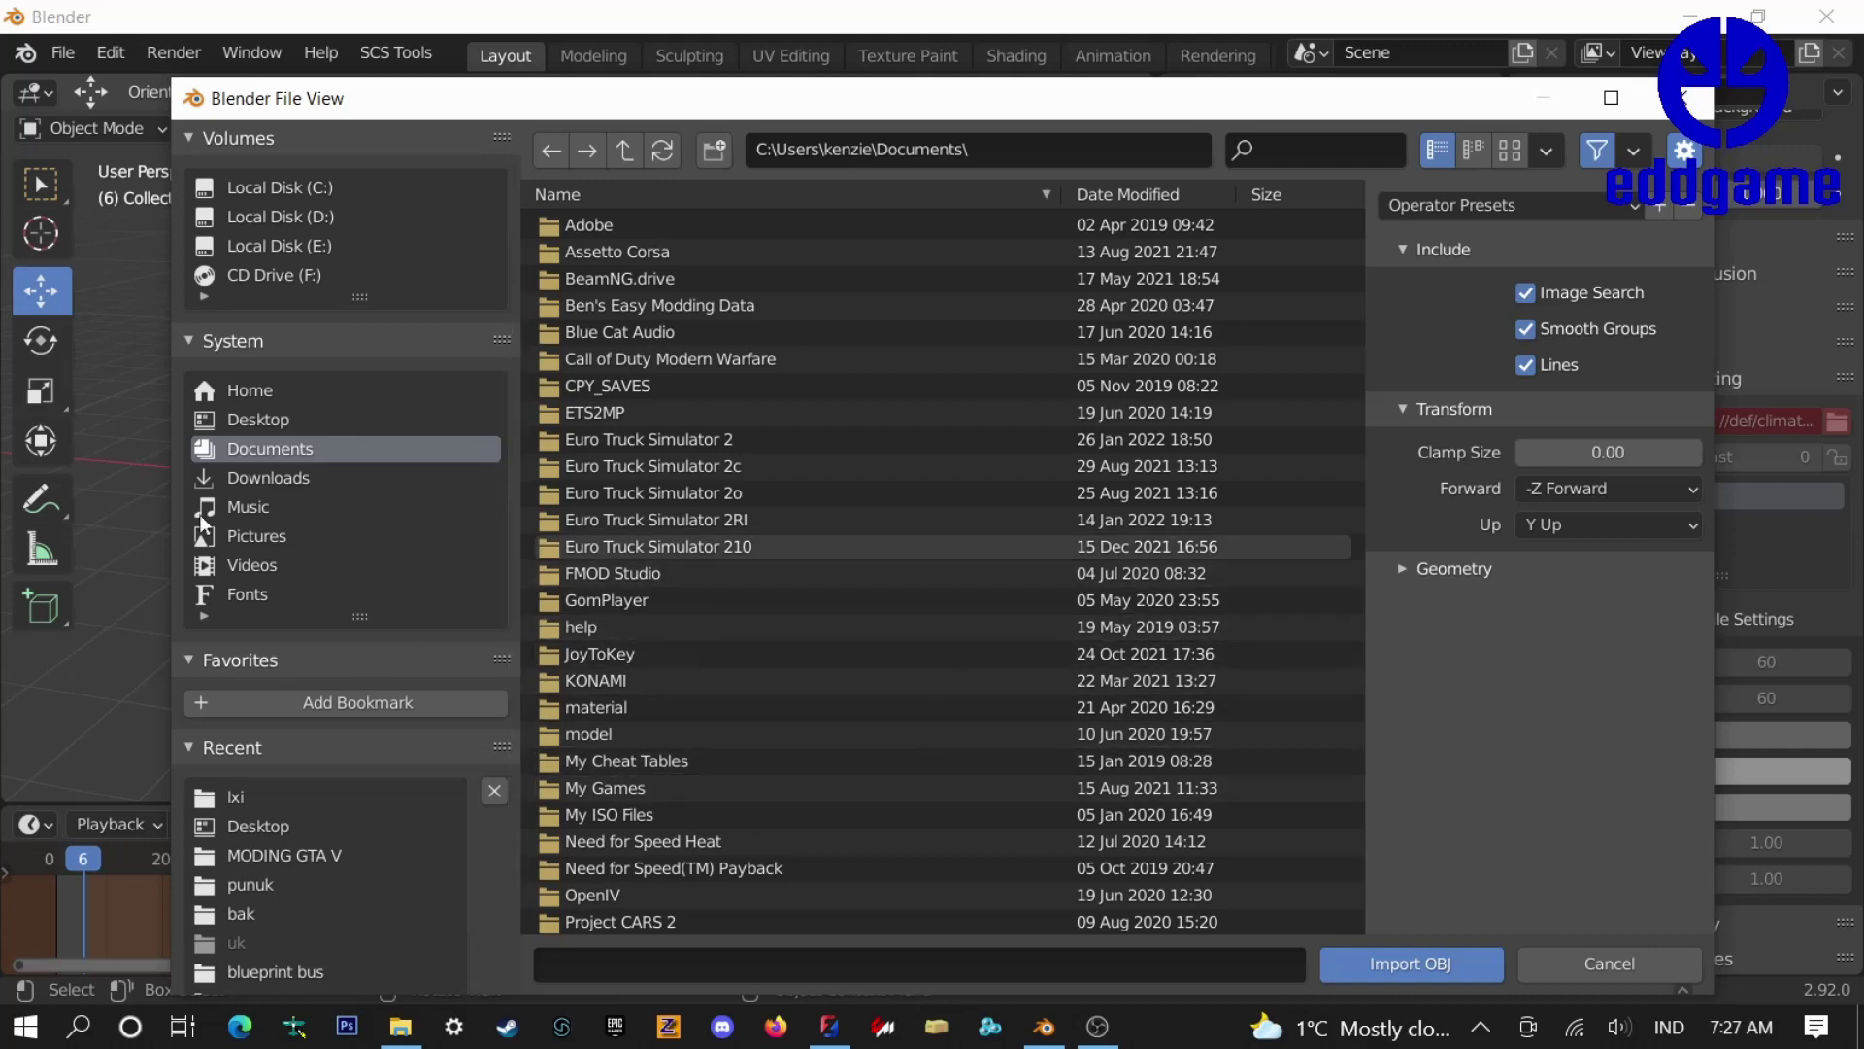
{"action": "left_click", "coordinate": [260, 417]}
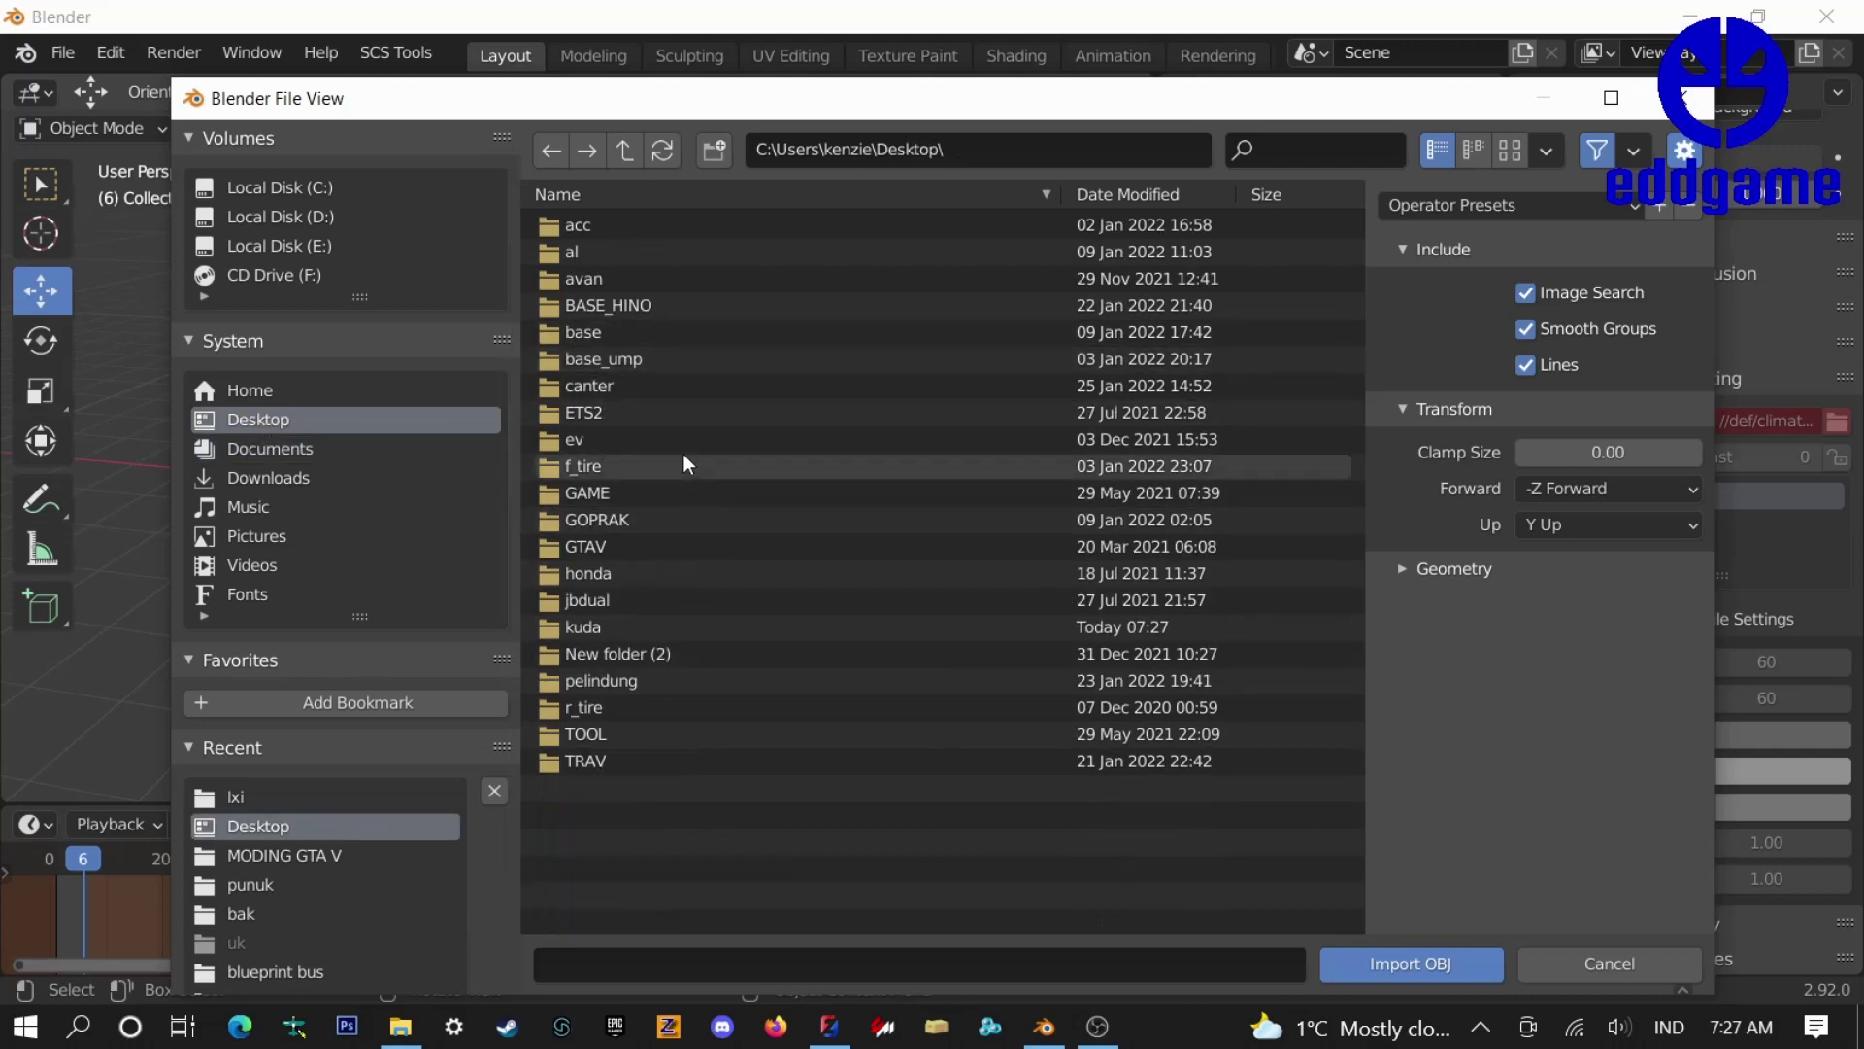
{"action": "double_click", "coordinate": [653, 622]}
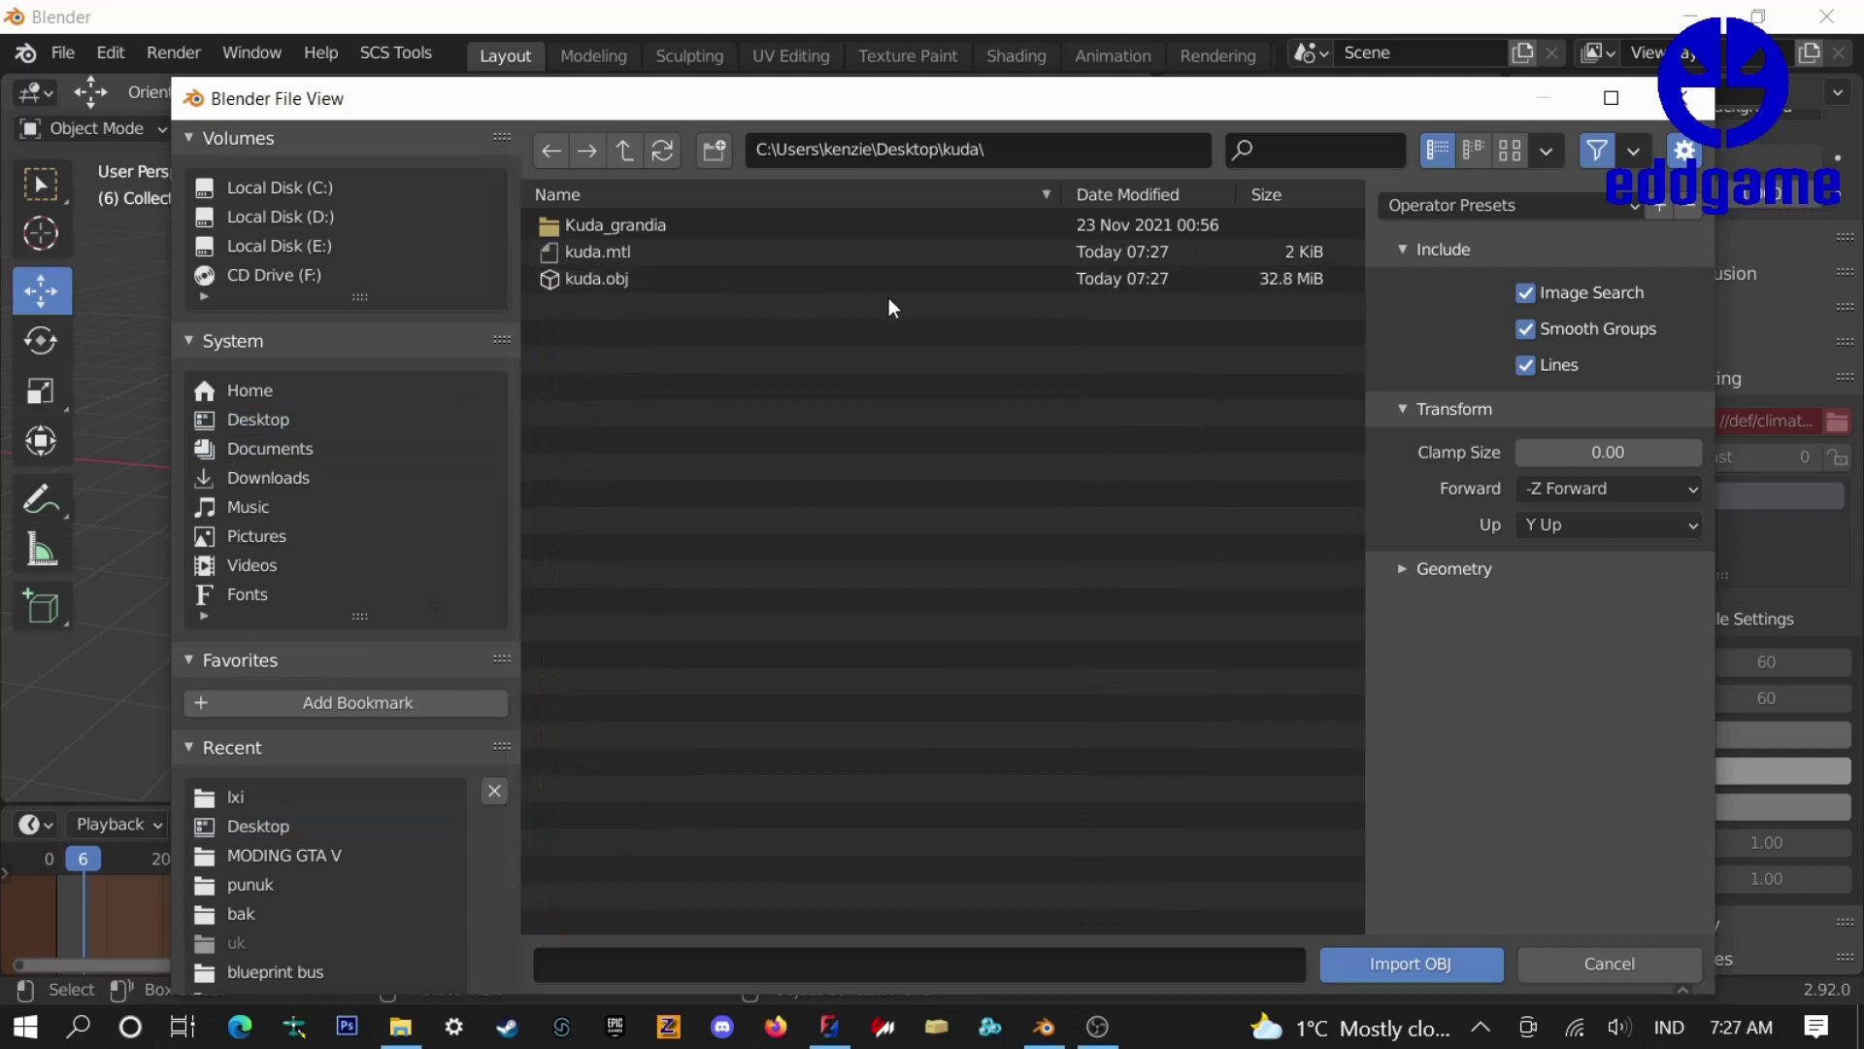
- Import kuda.obj with its geometry split by object and by group
{"action": "left_click", "coordinate": [809, 276]}
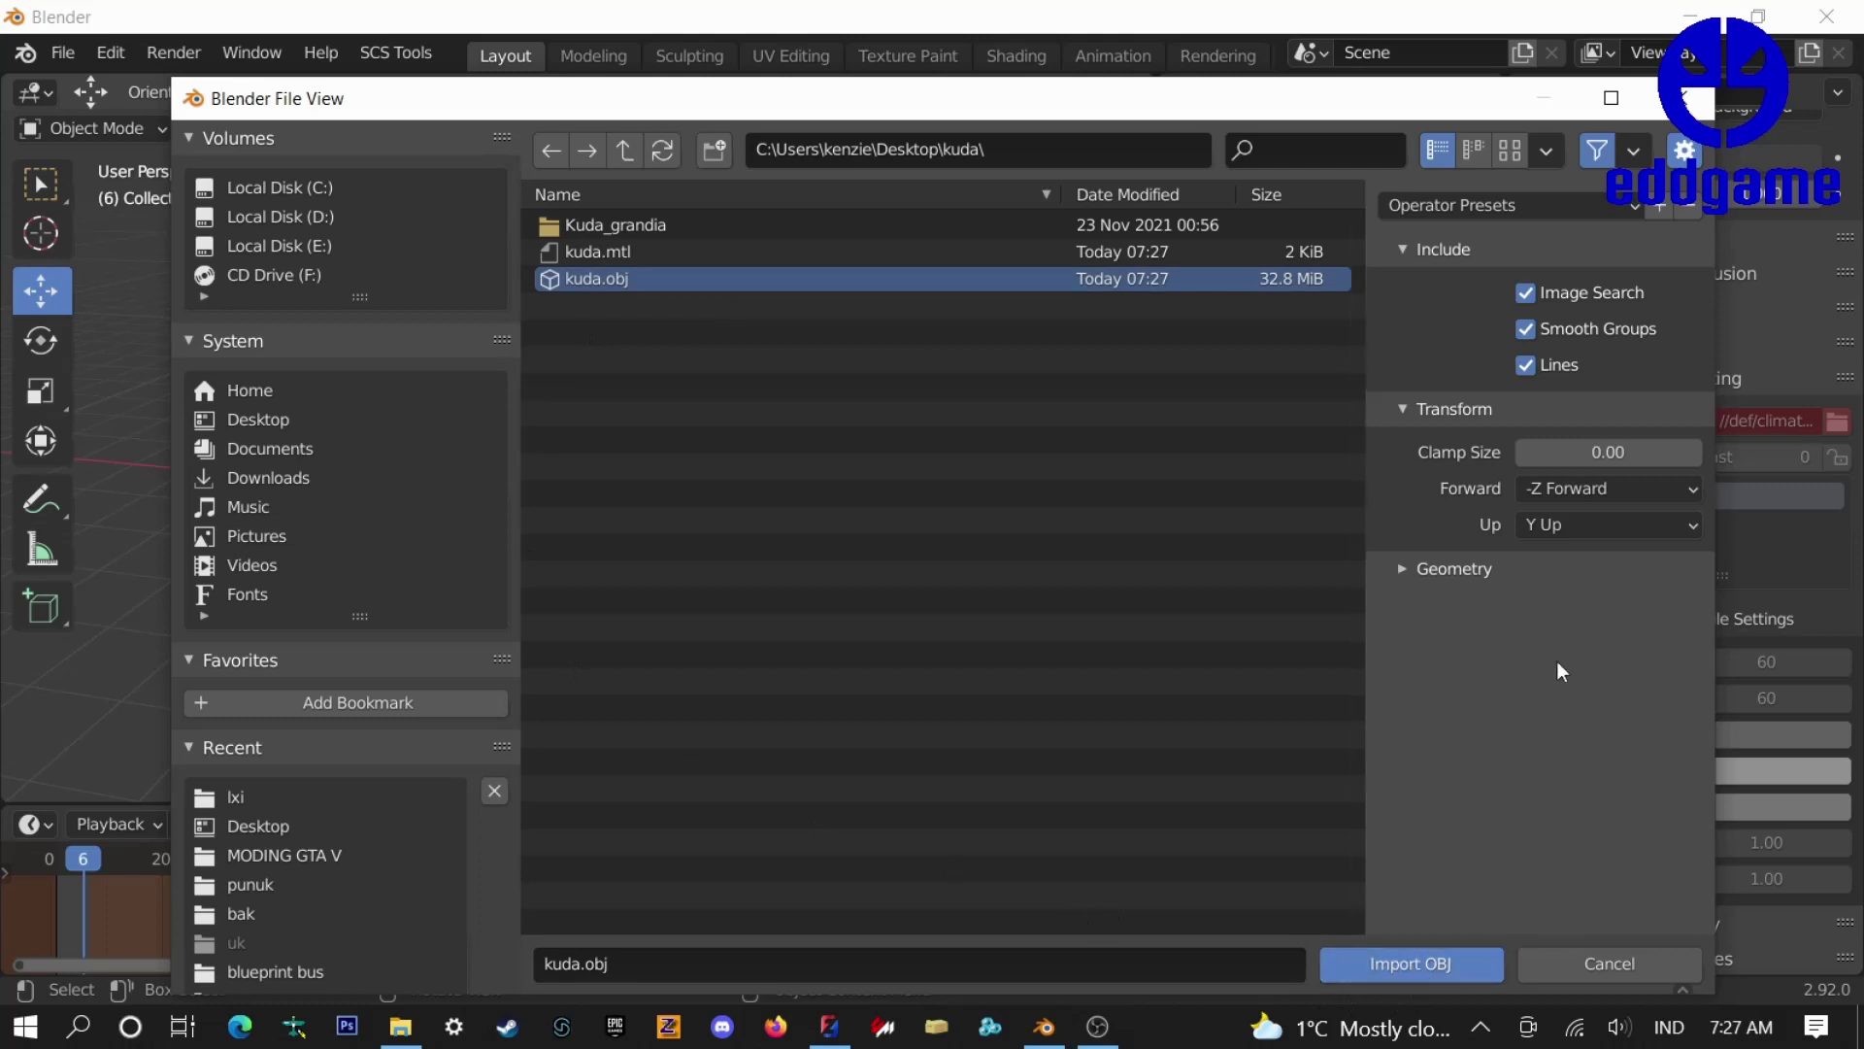
{"action": "left_click", "coordinate": [1407, 574]}
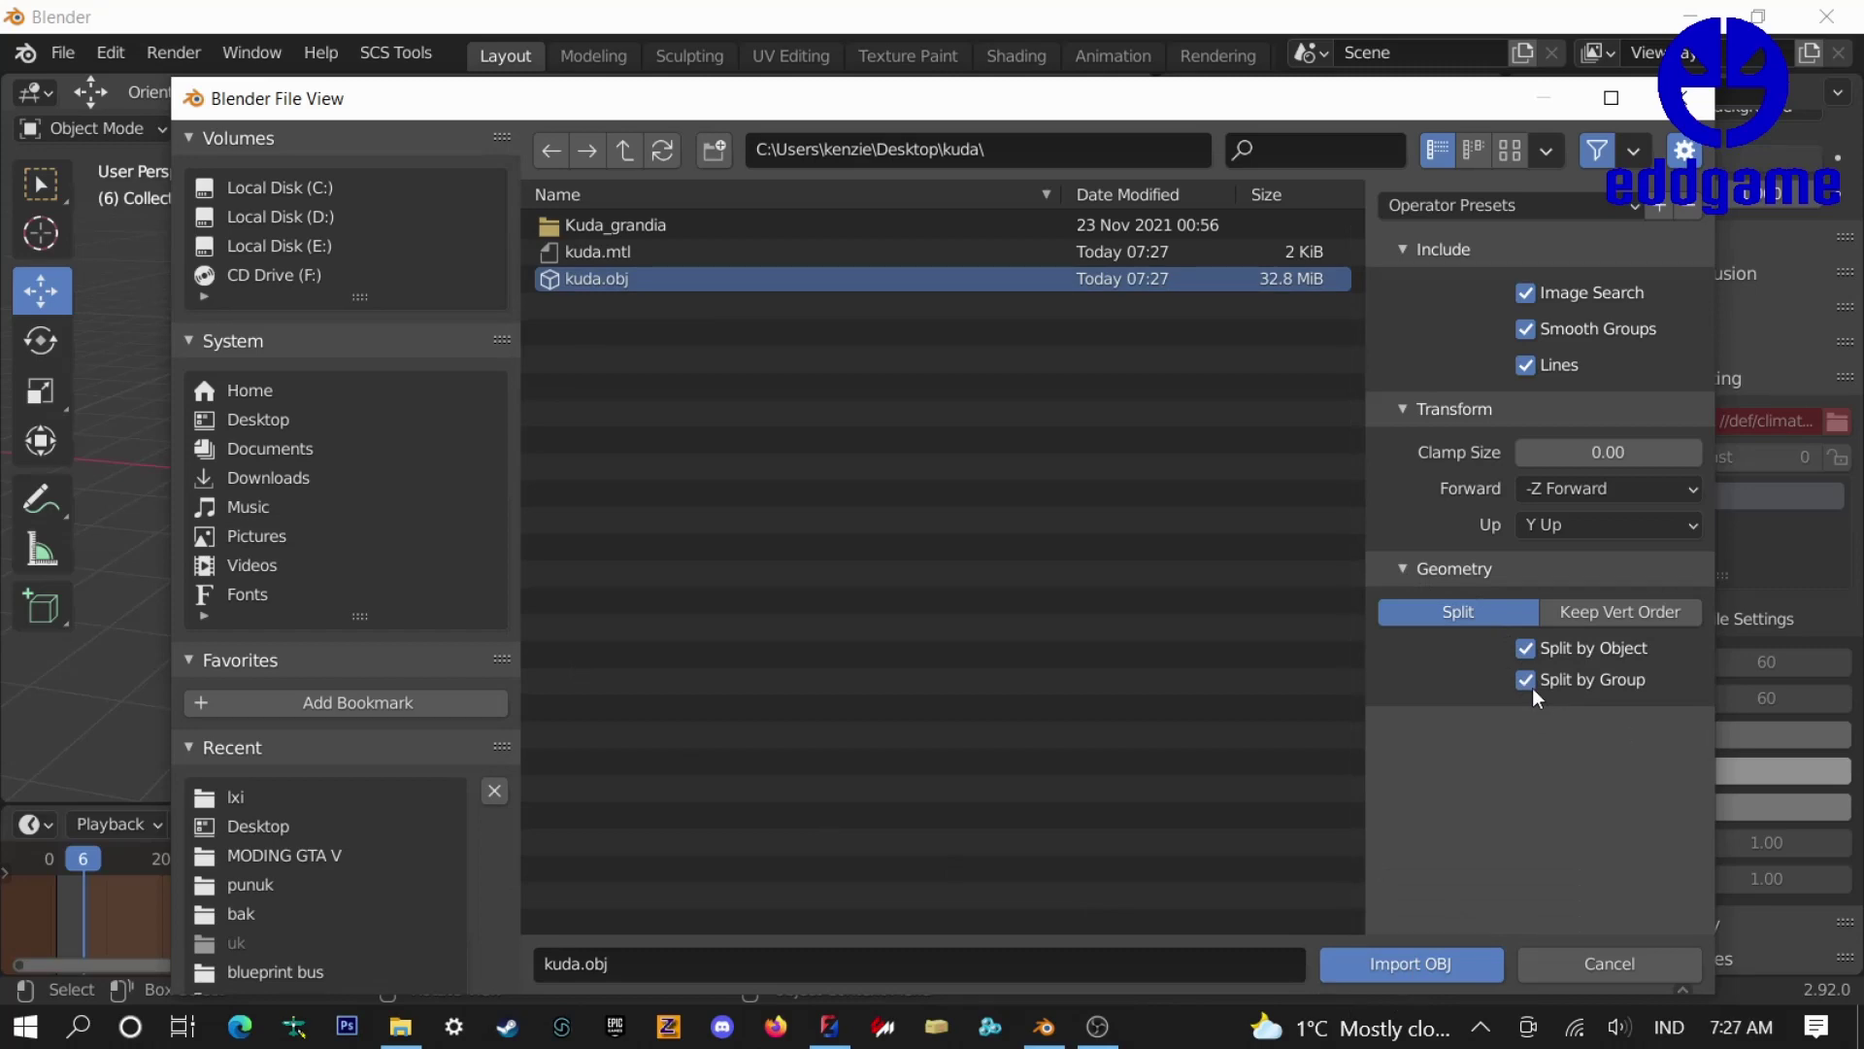
{"action": "left_click", "coordinate": [1431, 969]}
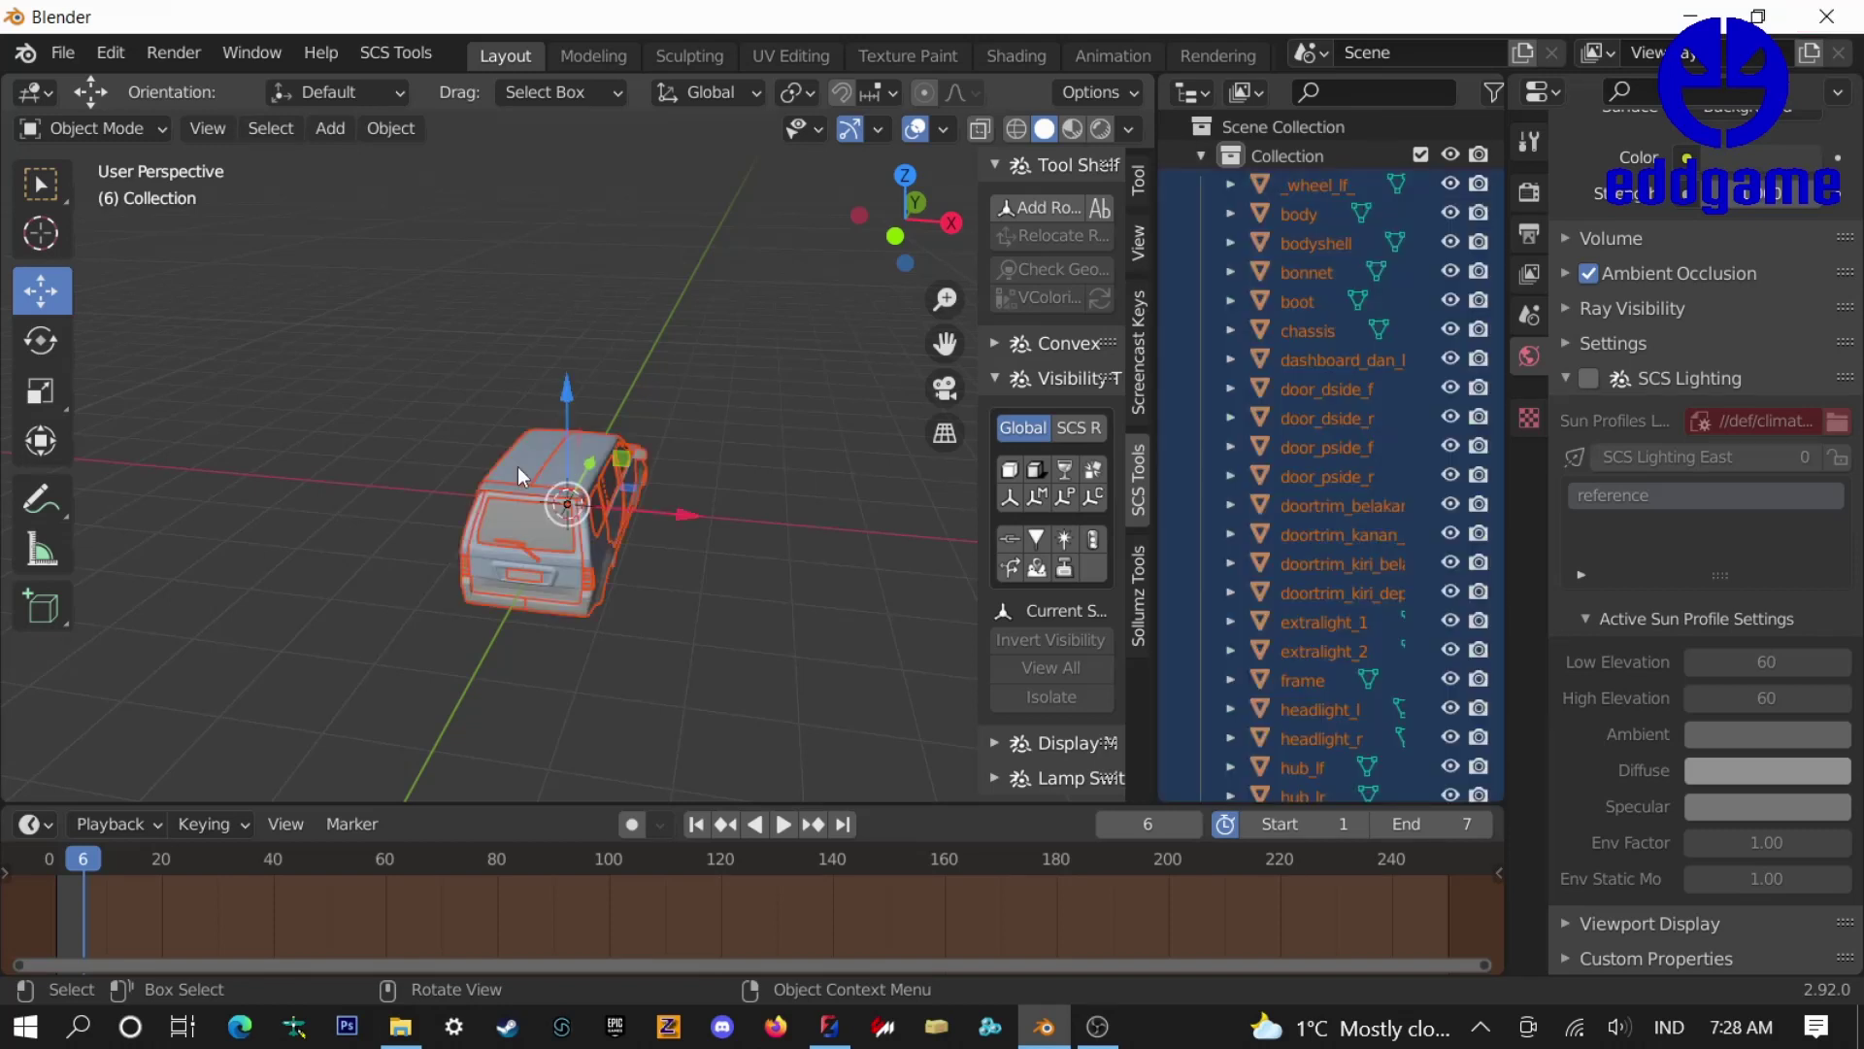
- Examine the imported vehicle from several sides and look through its list of separate objects
{"action": "middle_click_drag", "start_coordinate": [594, 590], "coordinate": [750, 624]}
{"action": "scroll", "coordinate": [582, 646], "scroll_direction": "up", "scroll_amount": 5}
{"action": "middle_click_drag", "start_coordinate": [520, 660], "coordinate": [680, 622]}
{"action": "scroll", "coordinate": [1291, 447], "scroll_direction": "down", "scroll_amount": 2}
{"action": "scroll", "coordinate": [1291, 447], "scroll_direction": "down", "scroll_amount": 15}
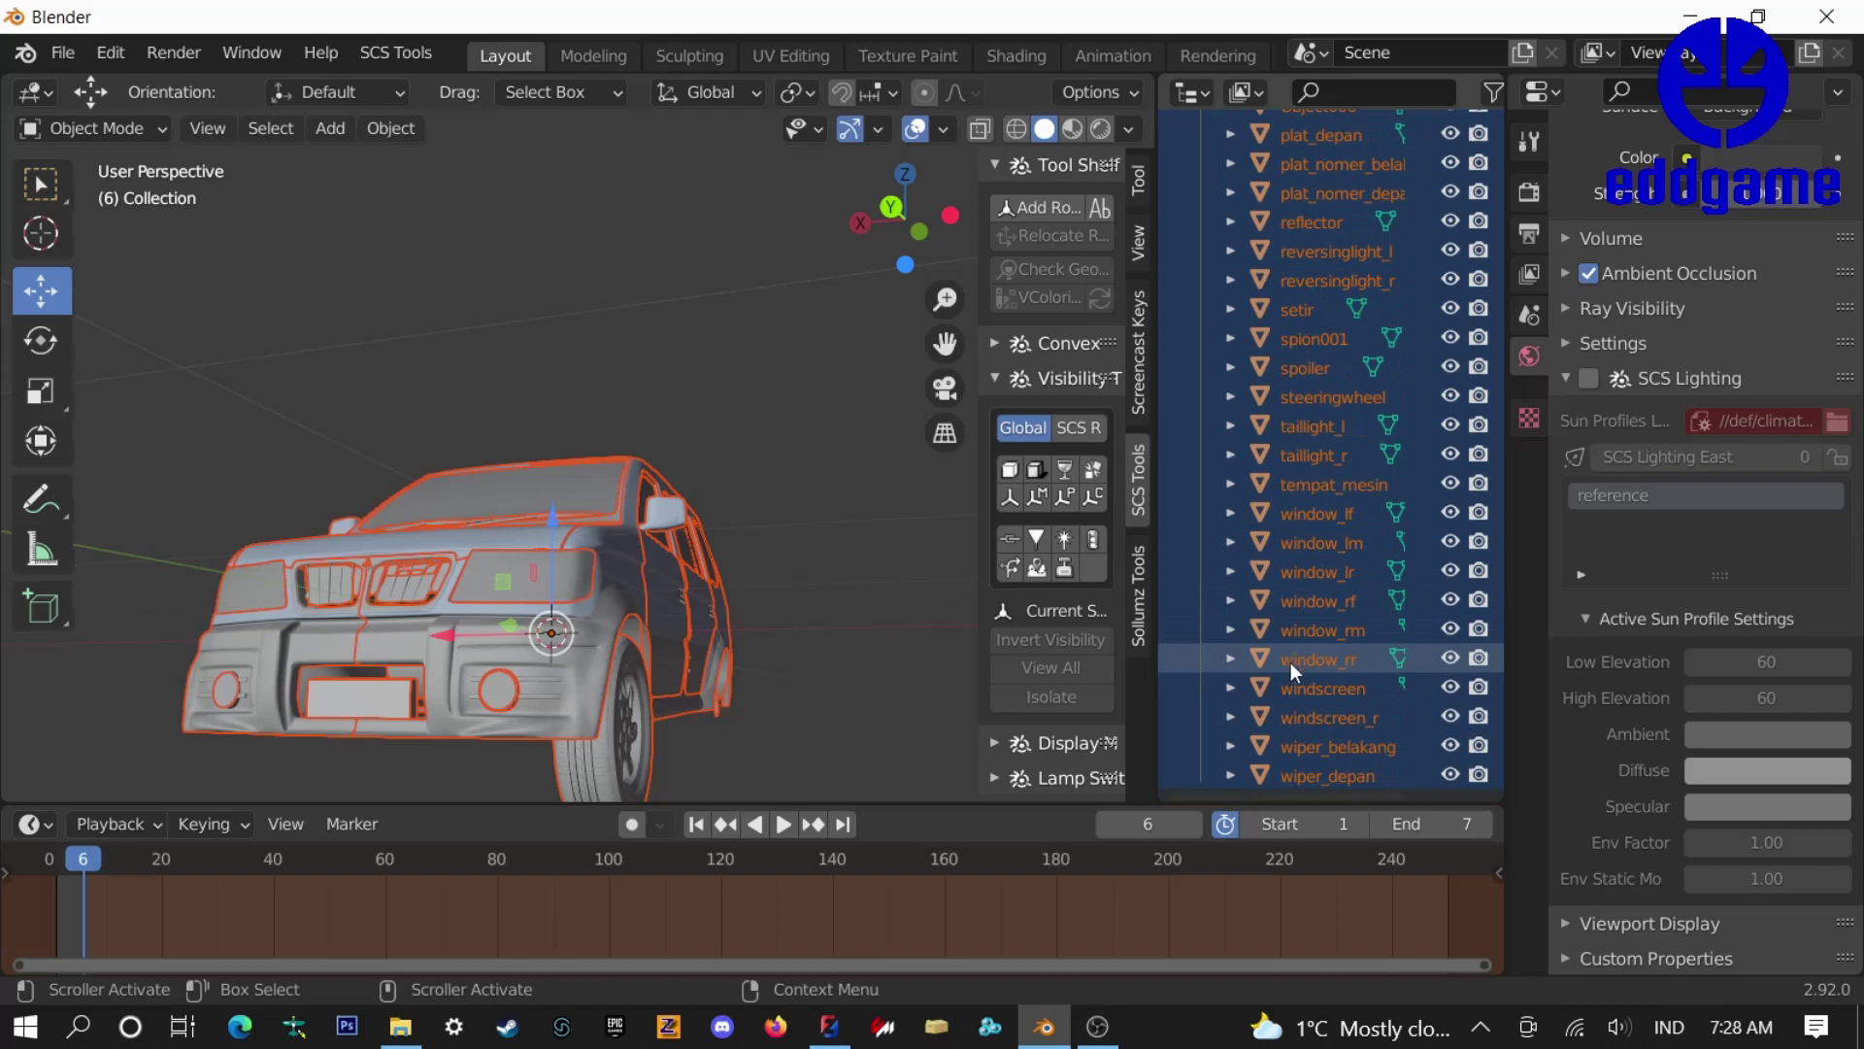
{"action": "scroll", "coordinate": [1357, 485], "scroll_direction": "up", "scroll_amount": 3}
{"action": "scroll", "coordinate": [1355, 490], "scroll_direction": "up", "scroll_amount": 15}
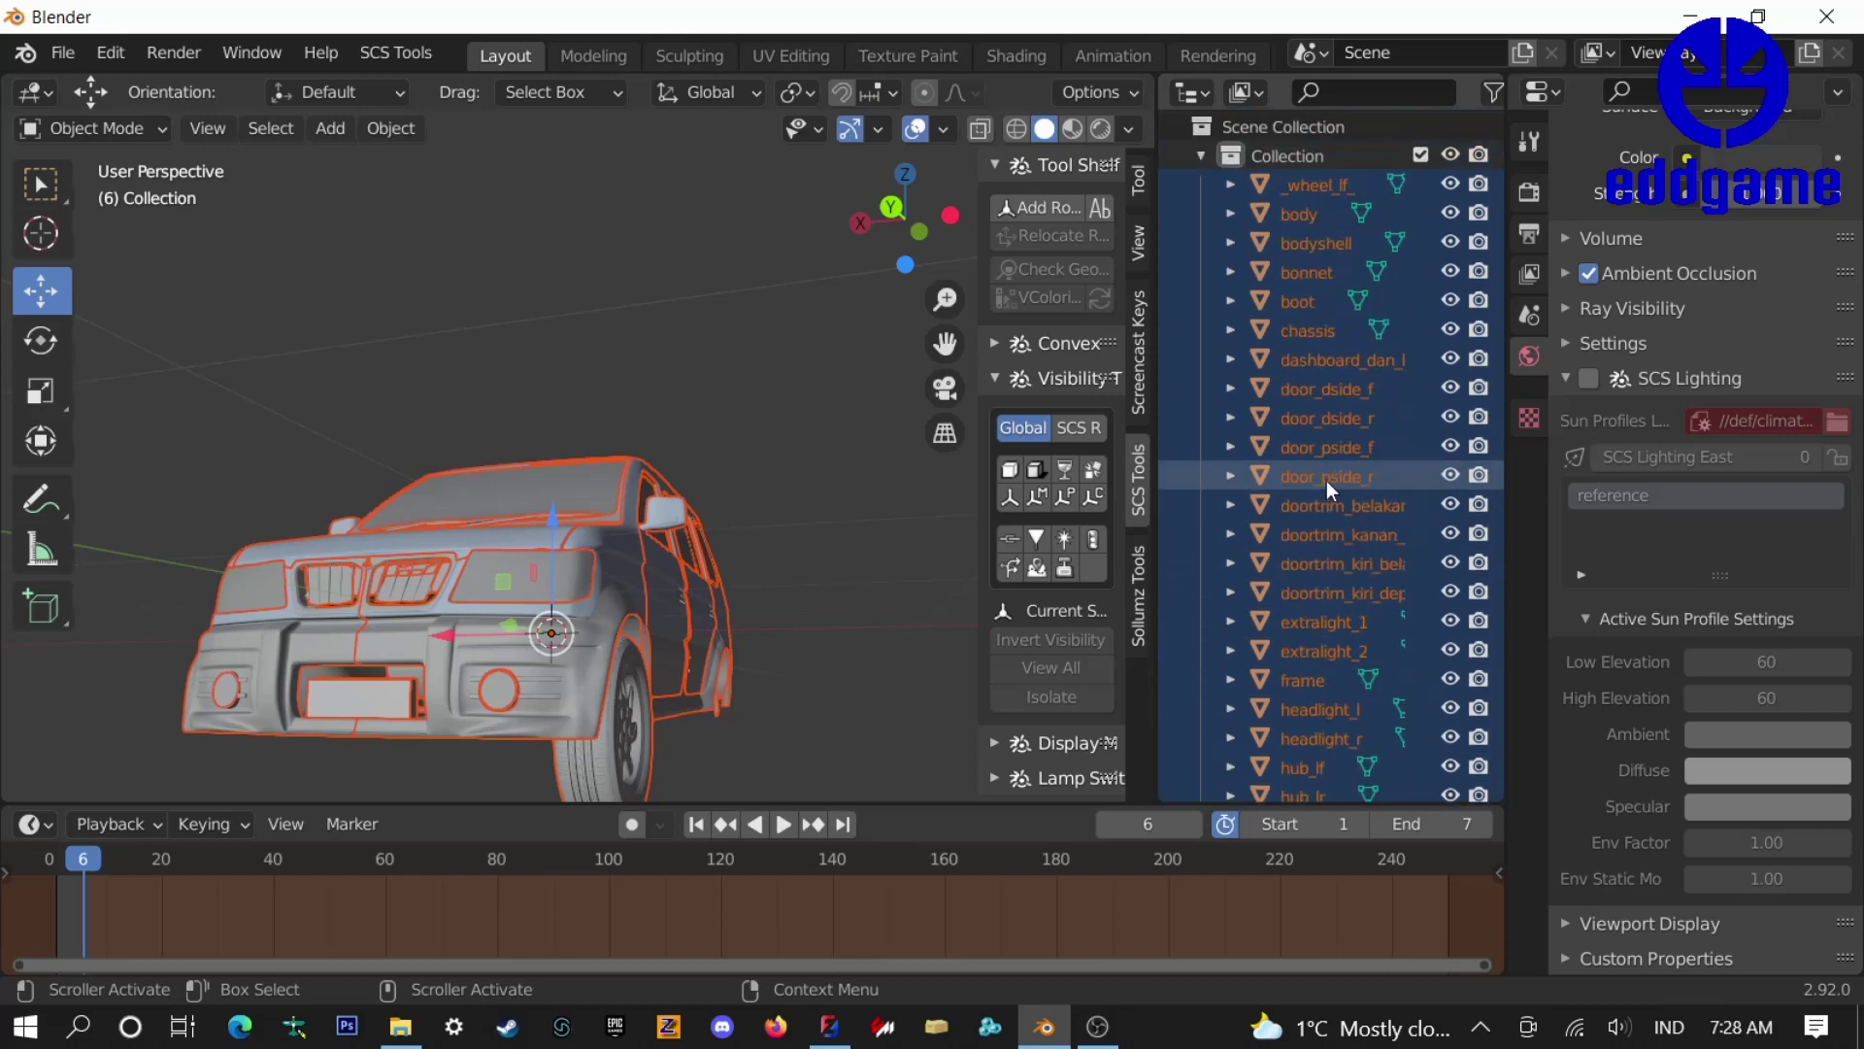
- Select the _wheel_lf_ object and examine the front wheel and the rest of the vehicle from several angles
{"action": "left_click", "coordinate": [1293, 187]}
{"action": "scroll", "coordinate": [732, 645], "scroll_direction": "up", "scroll_amount": 5}
{"action": "scroll", "coordinate": [730, 631], "scroll_direction": "down", "scroll_amount": 8}
{"action": "middle_click_drag", "start_coordinate": [730, 628], "coordinate": [458, 533]}
{"action": "scroll", "coordinate": [726, 522], "scroll_direction": "up", "scroll_amount": 3}
{"action": "scroll", "coordinate": [725, 521], "scroll_direction": "up", "scroll_amount": 3}
{"action": "scroll", "coordinate": [427, 563], "scroll_direction": "down", "scroll_amount": 5}
{"action": "middle_click_drag", "start_coordinate": [408, 590], "coordinate": [850, 621]}
{"action": "scroll", "coordinate": [632, 680], "scroll_direction": "up", "scroll_amount": 3}
{"action": "middle_click_drag", "start_coordinate": [632, 680], "coordinate": [800, 711]}
{"action": "scroll", "coordinate": [747, 704], "scroll_direction": "down", "scroll_amount": 2}
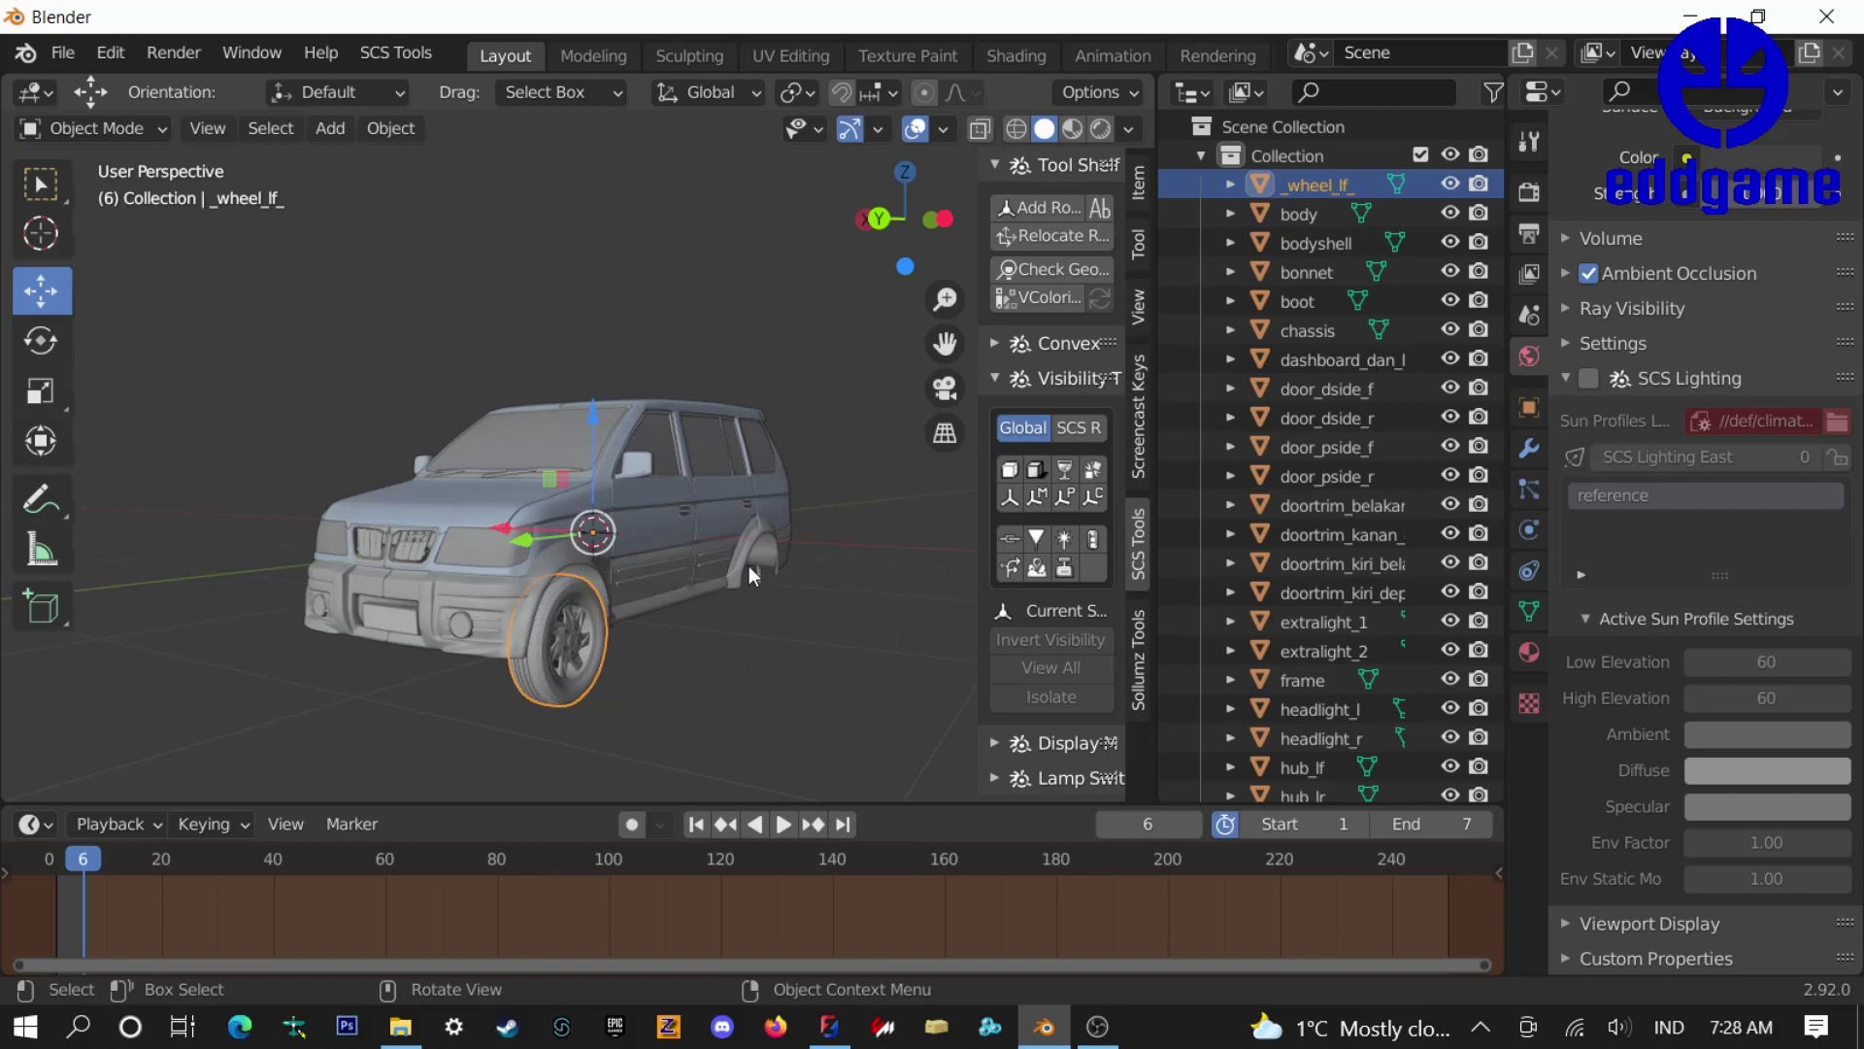
{"action": "scroll", "coordinate": [731, 663], "scroll_direction": "up", "scroll_amount": 4}
{"action": "scroll", "coordinate": [730, 663], "scroll_direction": "down", "scroll_amount": 4}
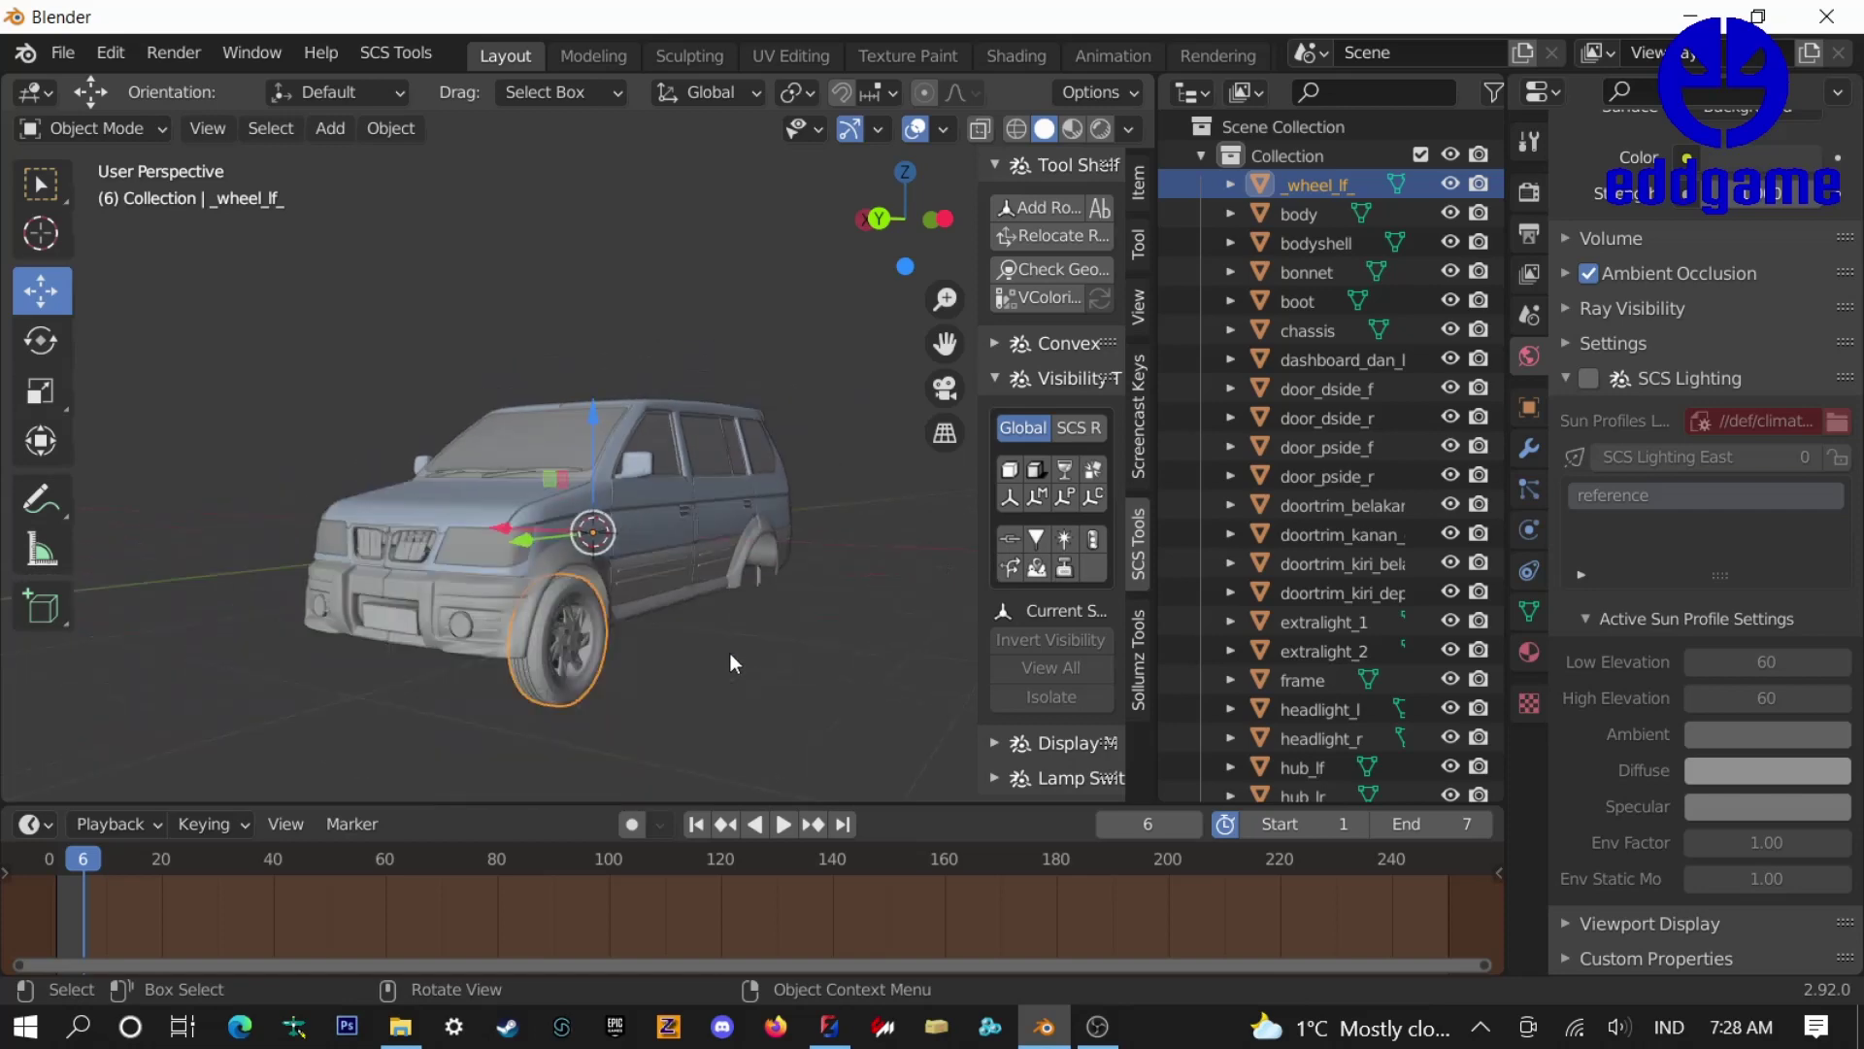